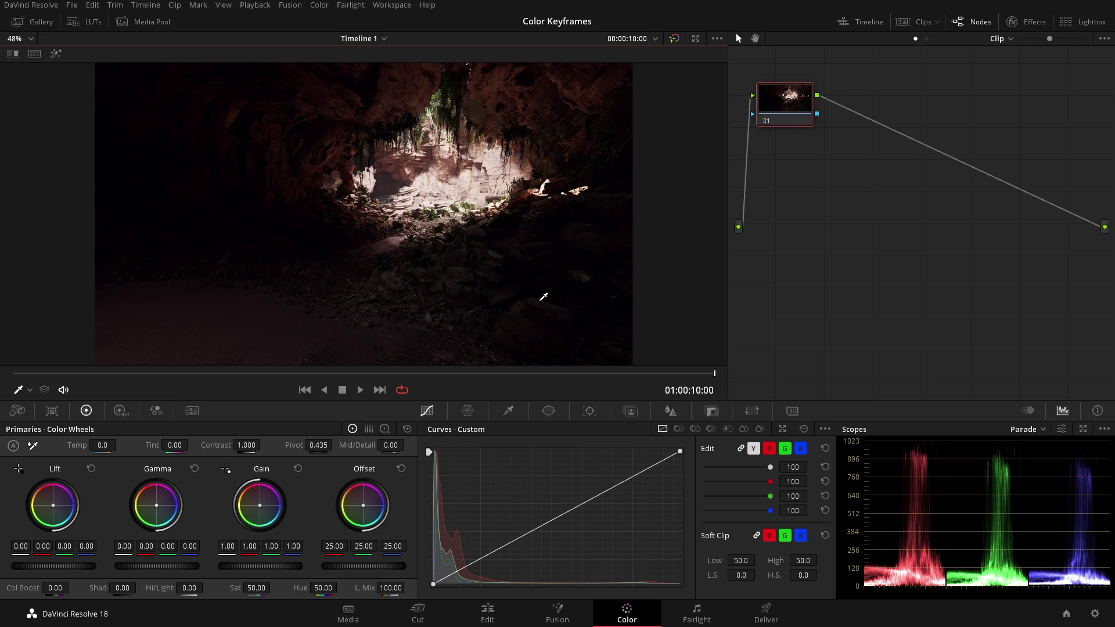
Step: Reposition node 01 and limit its HSL qualifier to luminance by switching off hue and saturation
{"action": "left_click_drag", "start_coordinate": [782, 108], "coordinate": [788, 158]}
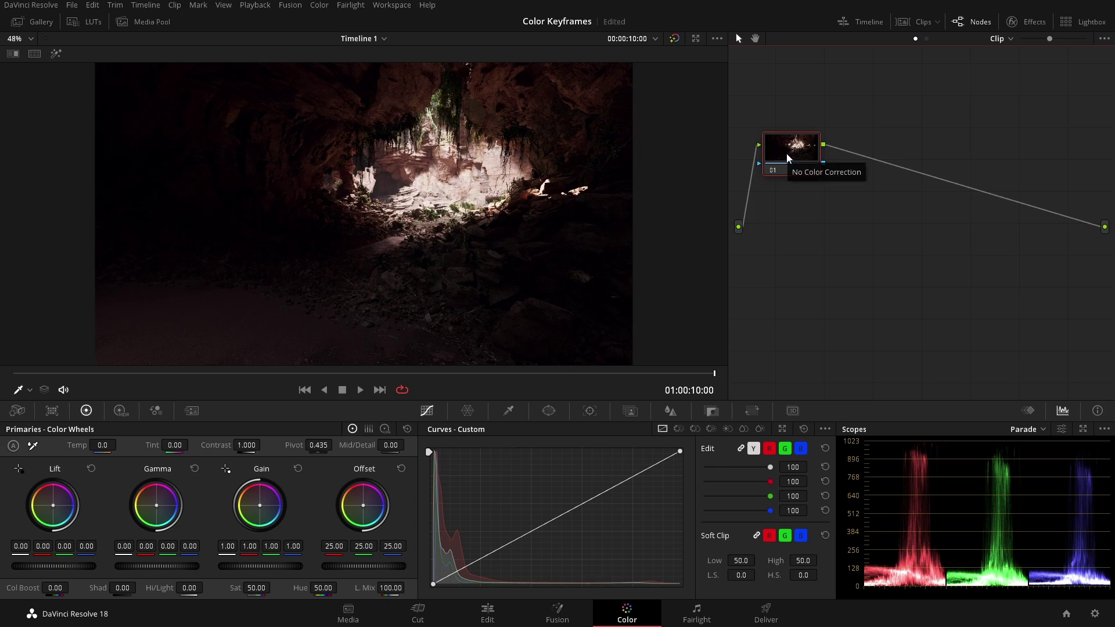
{"action": "left_click_drag", "start_coordinate": [786, 153], "coordinate": [791, 169]}
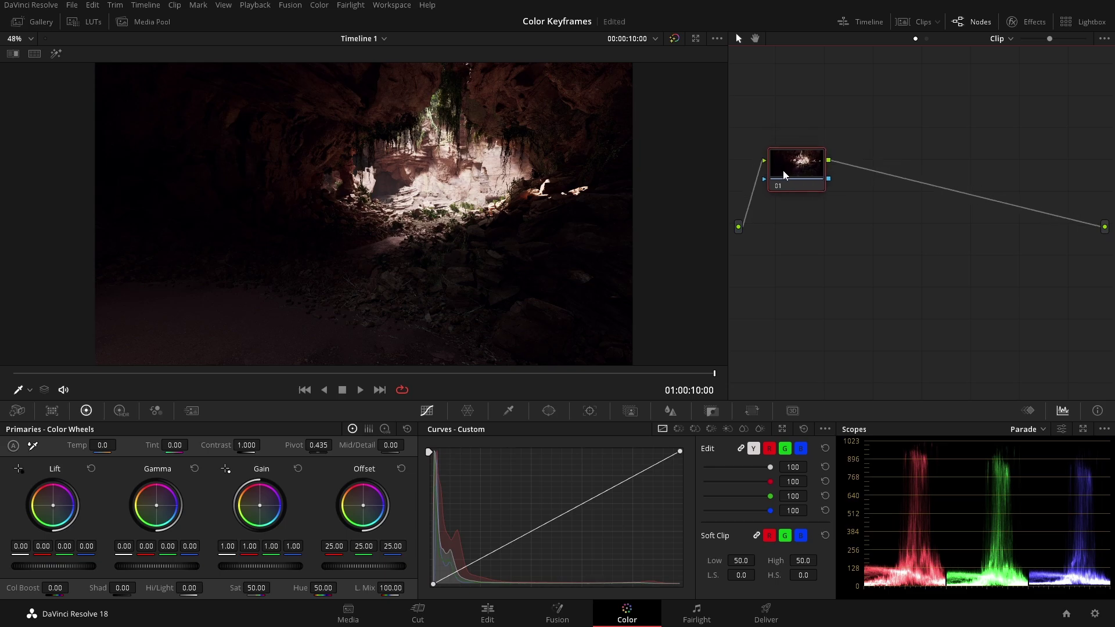
{"action": "left_click", "coordinate": [511, 416]}
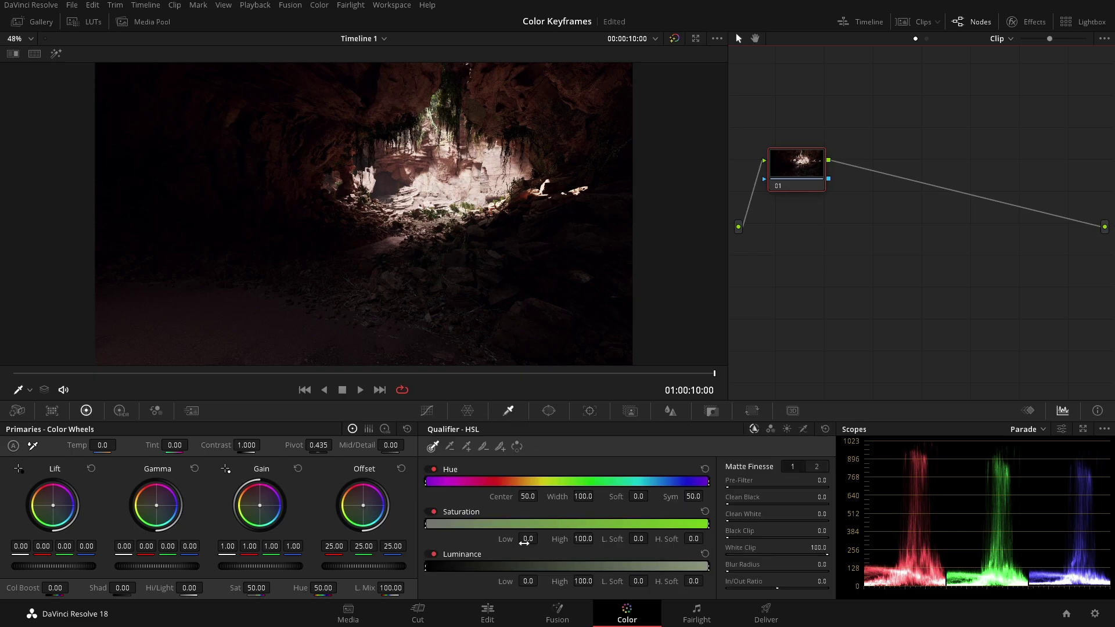
{"action": "left_click", "coordinate": [429, 511]}
{"action": "left_click", "coordinate": [430, 469]}
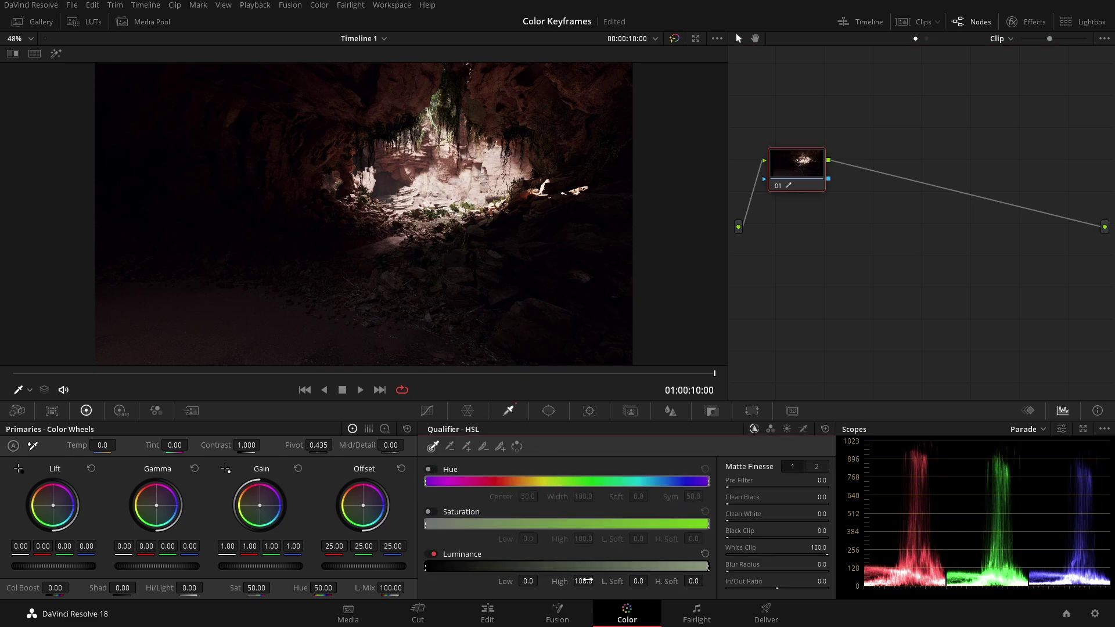
Step: With the highlight preview as a guide, set the qualifier's luminance High to 54.4 and H. Soft to 2.1
{"action": "left_click_drag", "start_coordinate": [585, 581], "coordinate": [475, 581]}
{"action": "left_click", "coordinate": [56, 54]}
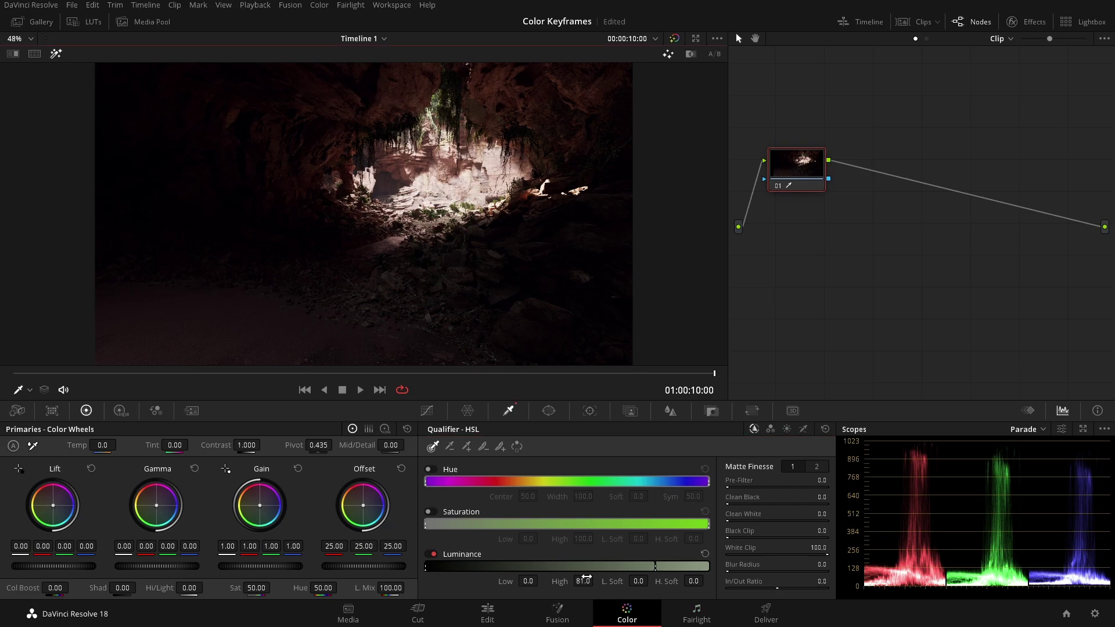
{"action": "left_click_drag", "start_coordinate": [587, 580], "coordinate": [433, 580]}
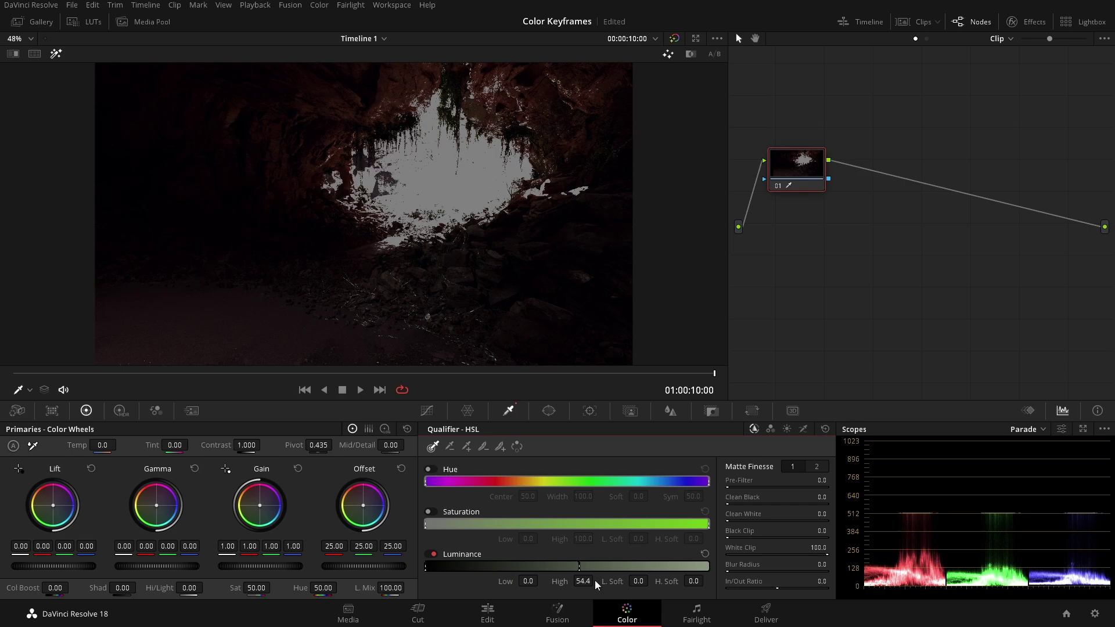
{"action": "left_click_drag", "start_coordinate": [694, 582], "coordinate": [706, 580]}
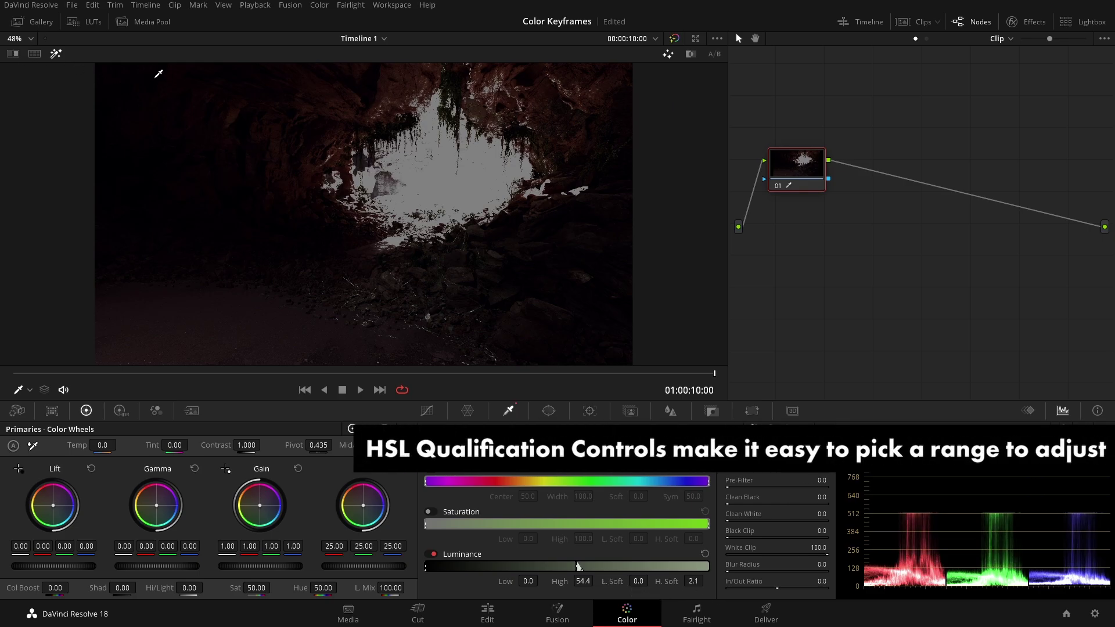
{"action": "left_click", "coordinate": [56, 53]}
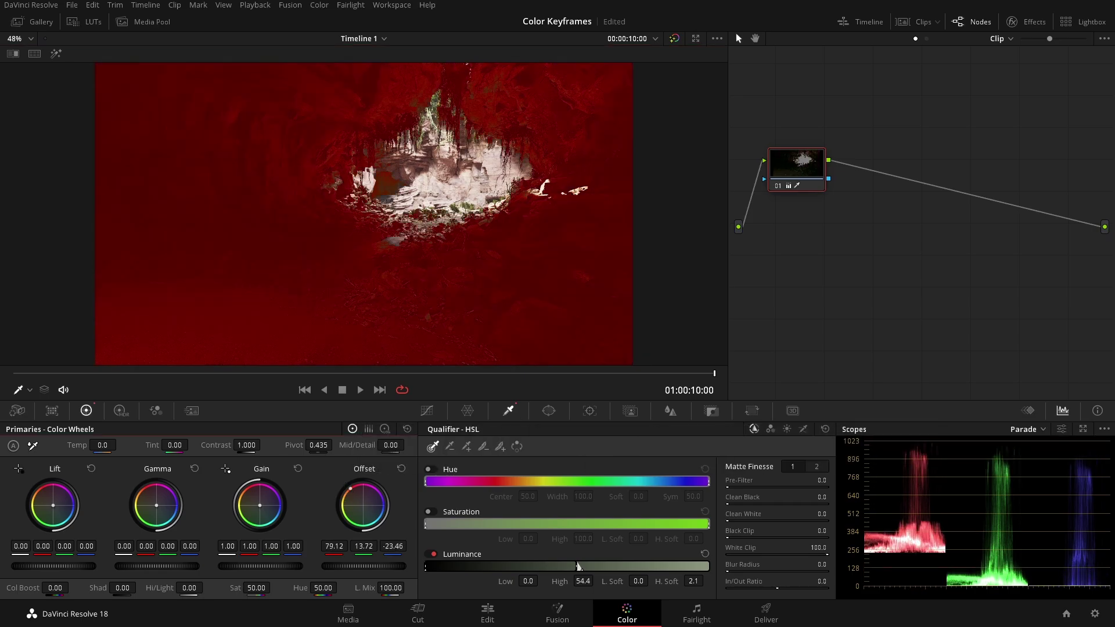
Step: Reset the Offset wheel and lift the cave's shadows by raising a new point low on the custom curve
{"action": "left_click", "coordinate": [401, 469]}
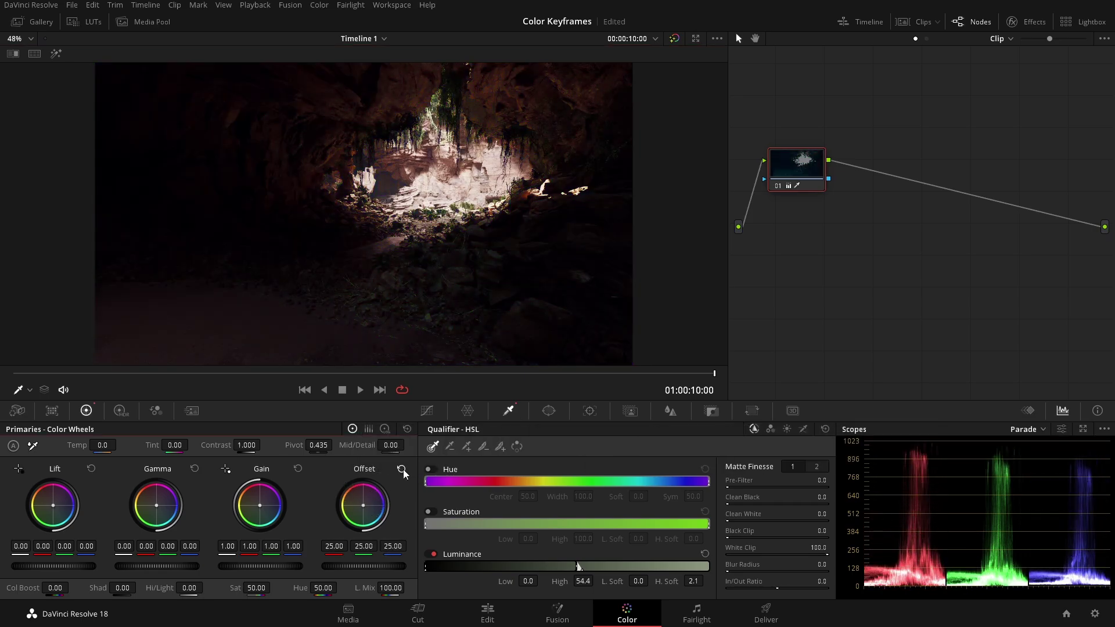
{"action": "left_click", "coordinate": [428, 413]}
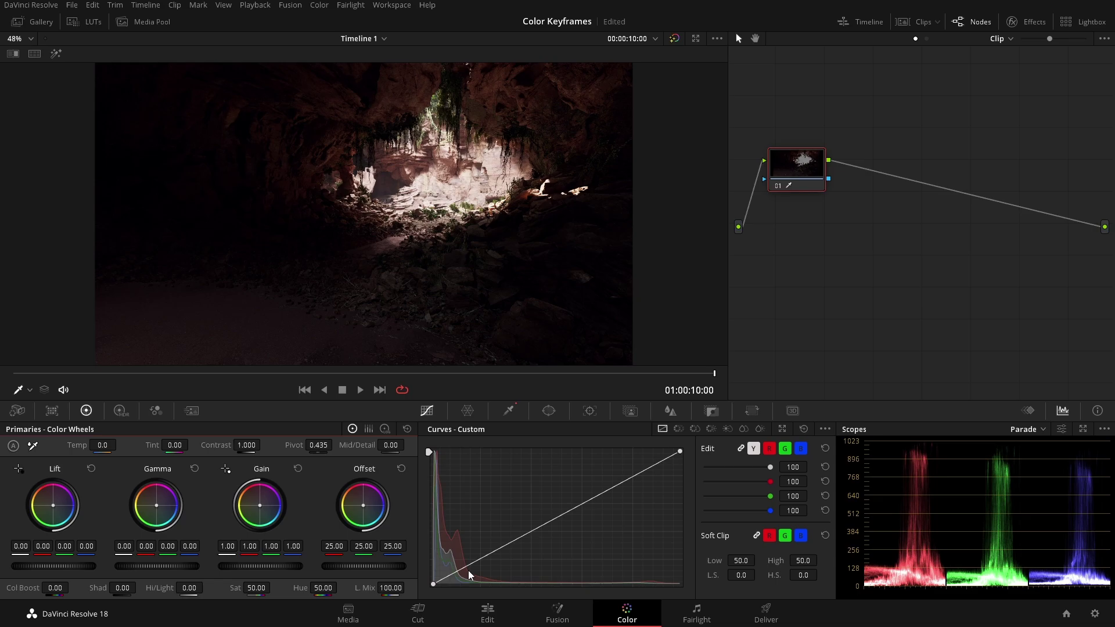
{"action": "left_click_drag", "start_coordinate": [468, 565], "coordinate": [461, 553]}
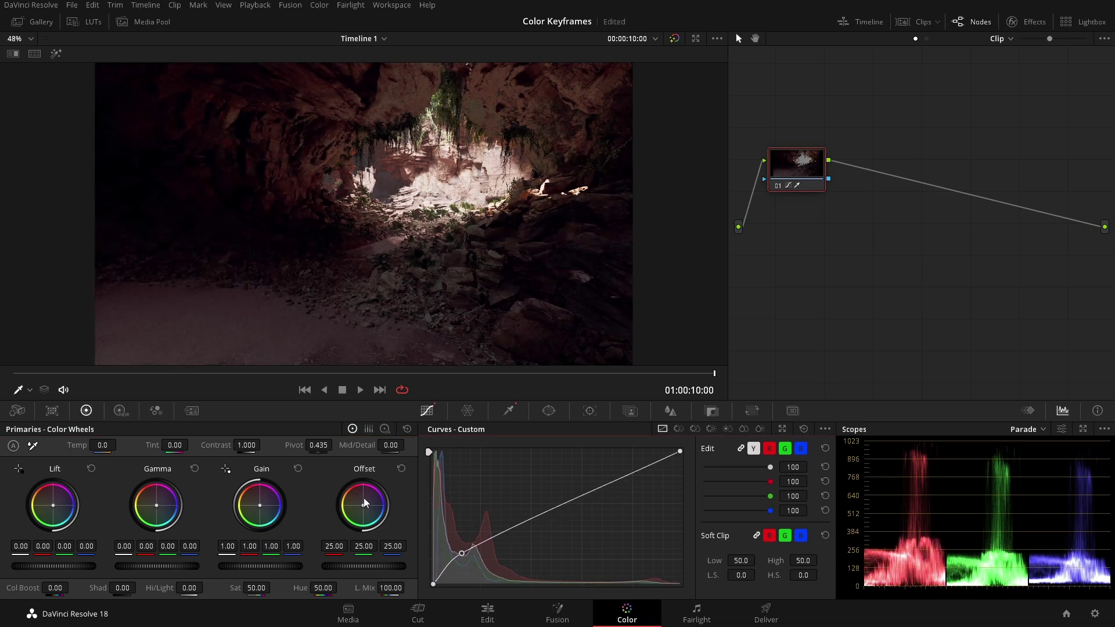
Step: Set the Dark zone's saturation to 1.15 in the HDR color wheels and scrub through the clip
{"action": "left_click", "coordinate": [120, 411]}
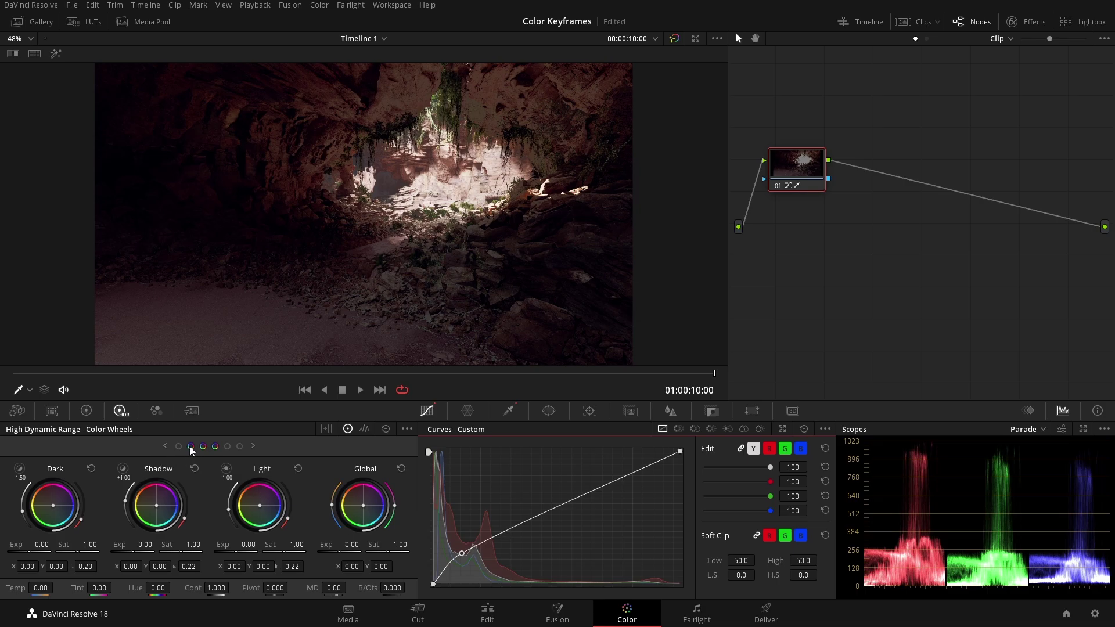
{"action": "left_click_drag", "start_coordinate": [79, 550], "coordinate": [81, 549]}
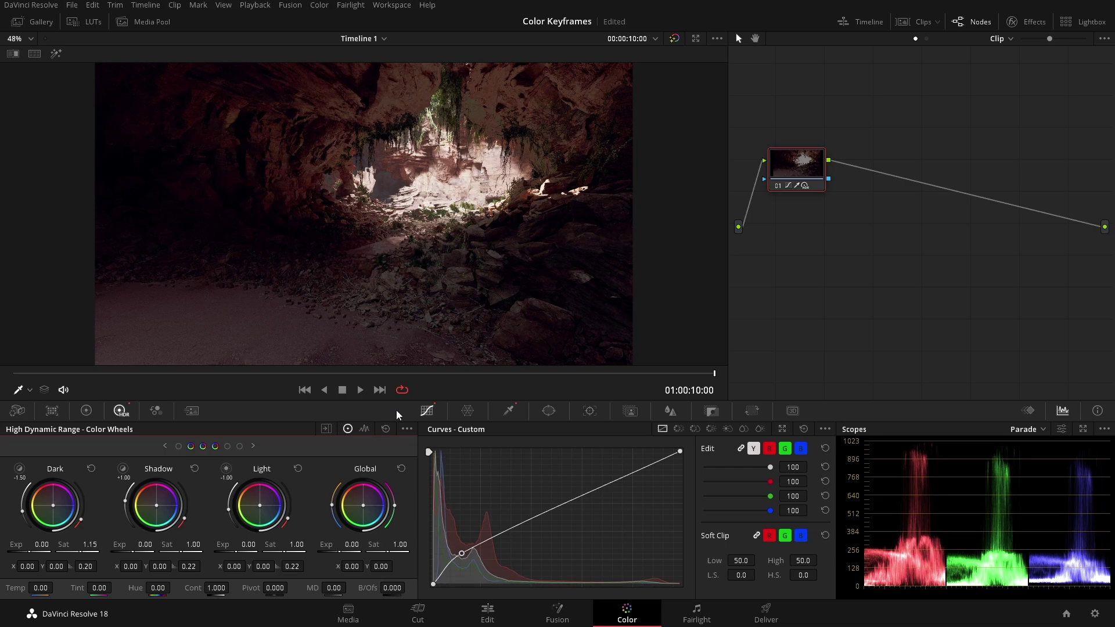
{"action": "left_click_drag", "start_coordinate": [243, 374], "coordinate": [779, 385]}
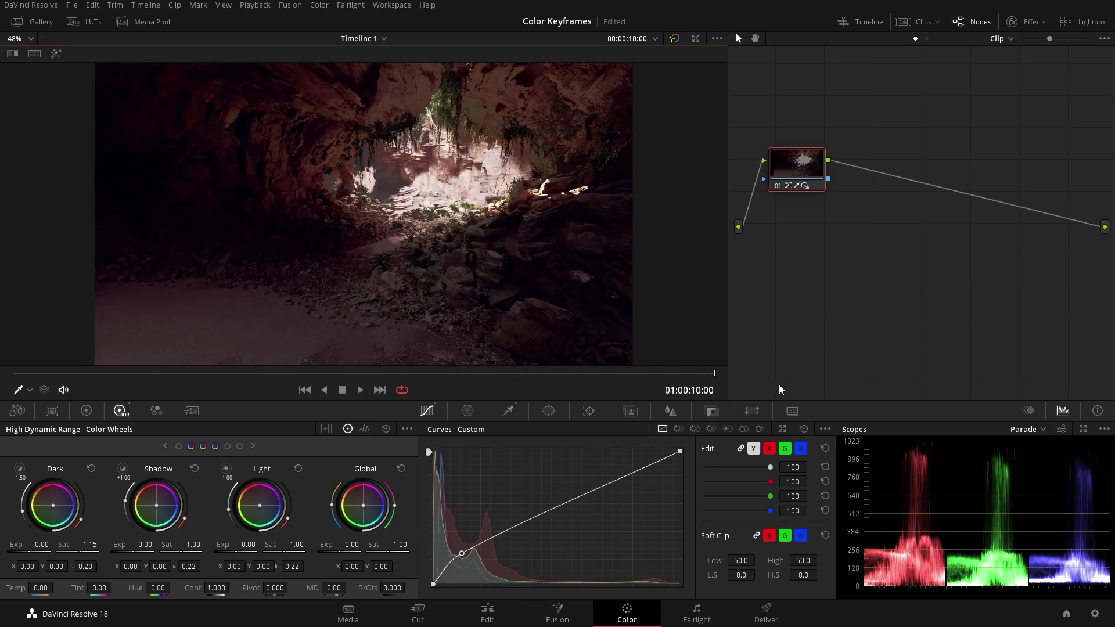
Step: Show the expanded keyframe editor and examine which parameters of node 01's Corrector 1 track can be keyframed
{"action": "left_click_drag", "start_coordinate": [788, 174], "coordinate": [806, 189]}
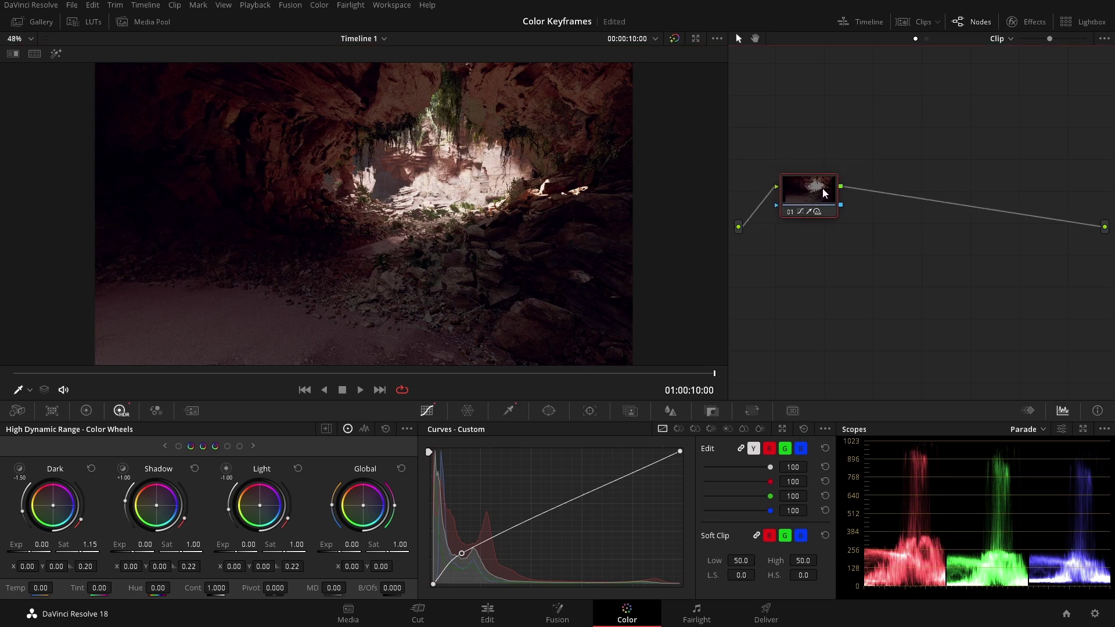
{"action": "mouse_move", "coordinate": [823, 191]}
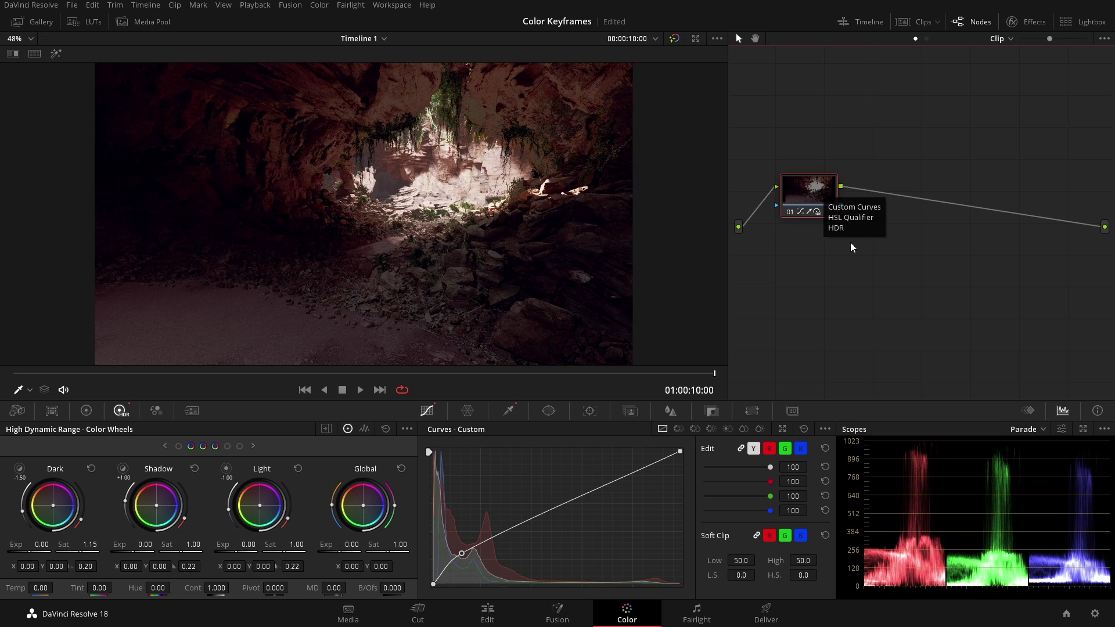
{"action": "left_click", "coordinate": [1029, 410]}
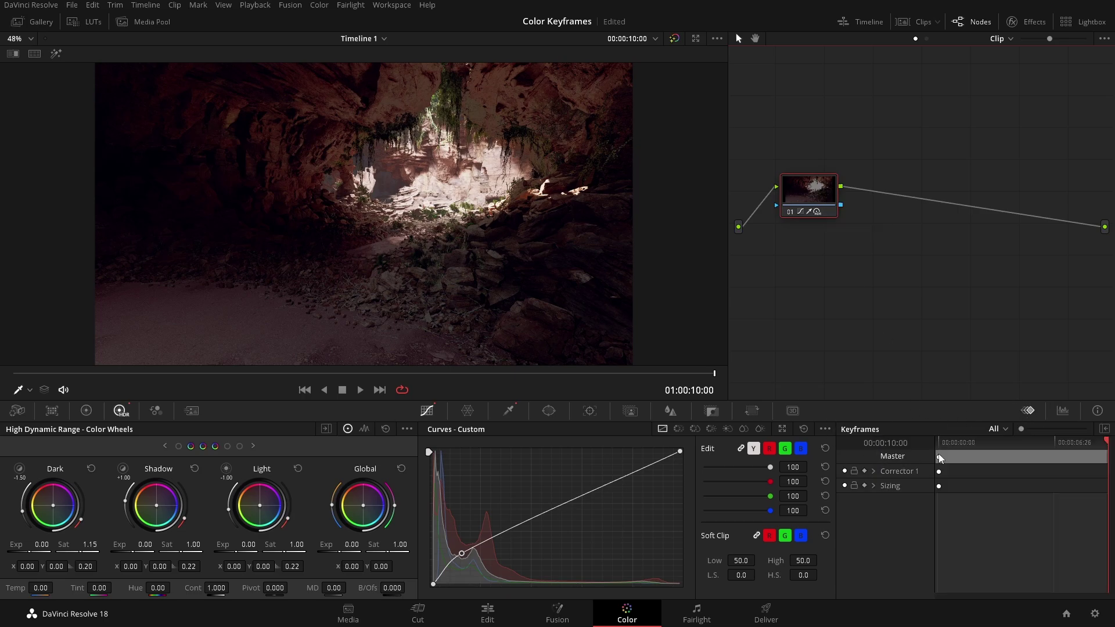
{"action": "left_click", "coordinate": [1104, 428]}
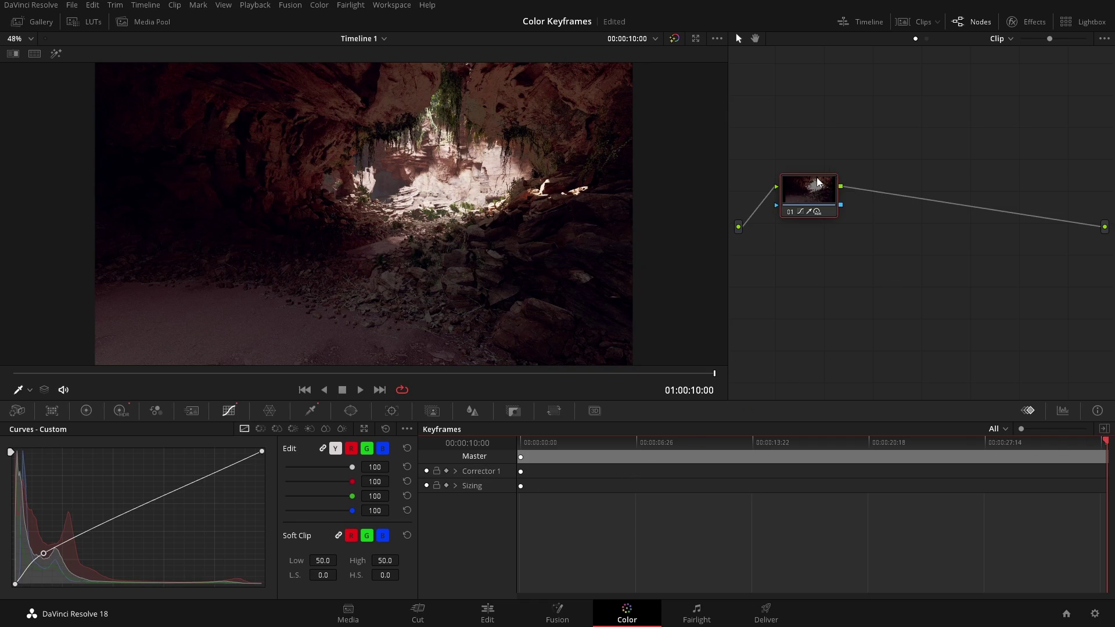
{"action": "left_click", "coordinate": [455, 472]}
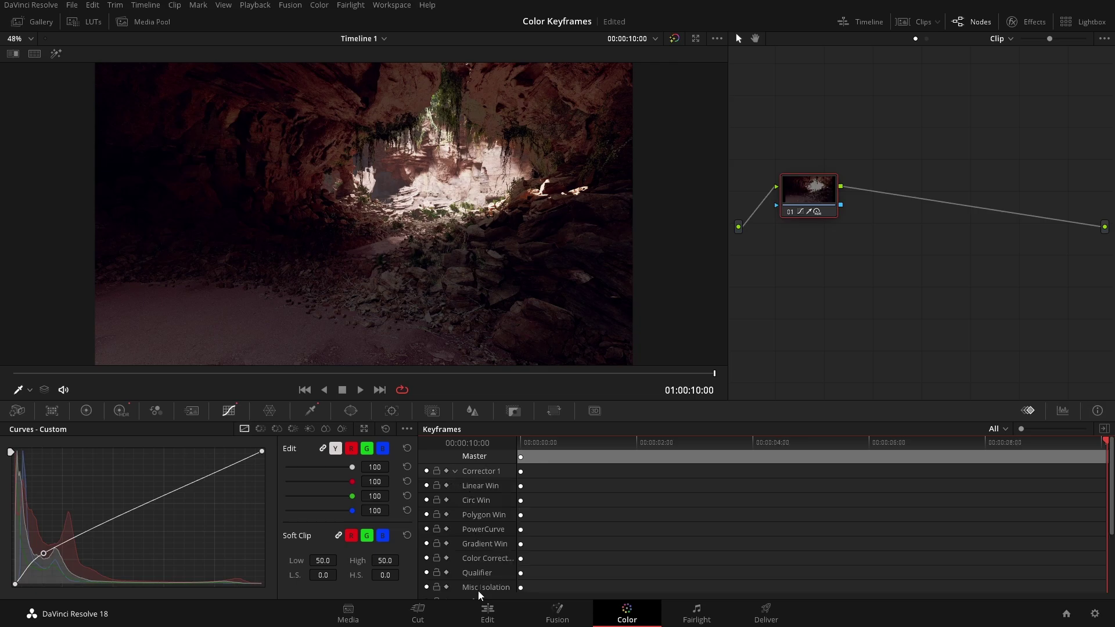
{"action": "left_click", "coordinate": [454, 471]}
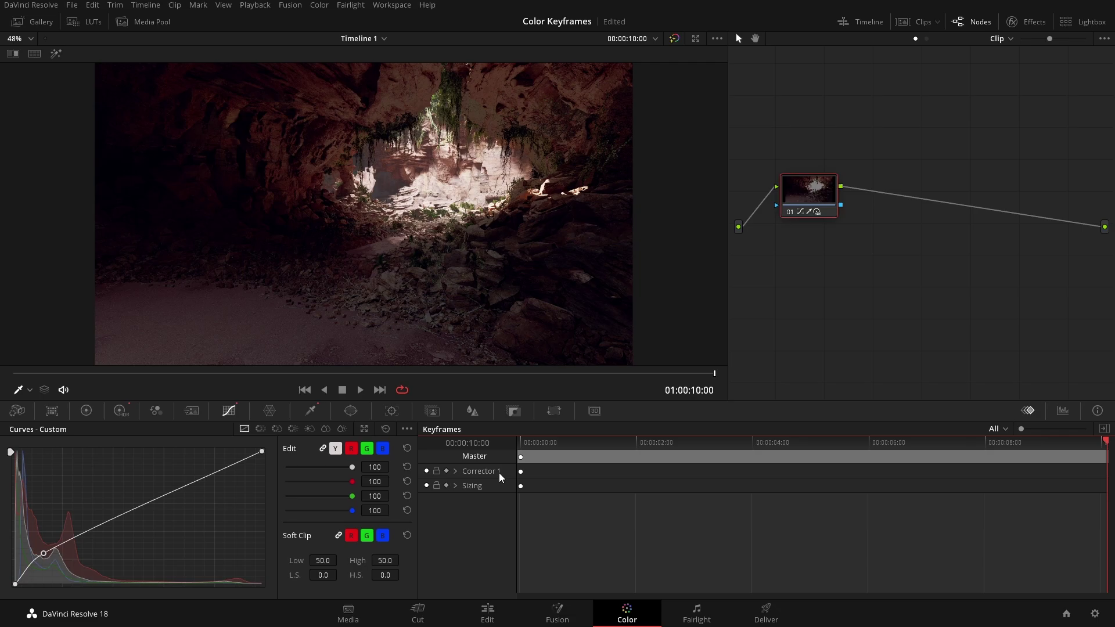
Step: Enable automatic keyframing for Corrector 1 and keyframe the Key Output gain at 1 at the clip's end, 00:00:10:00
{"action": "left_click_drag", "start_coordinate": [496, 372], "coordinate": [335, 372]}
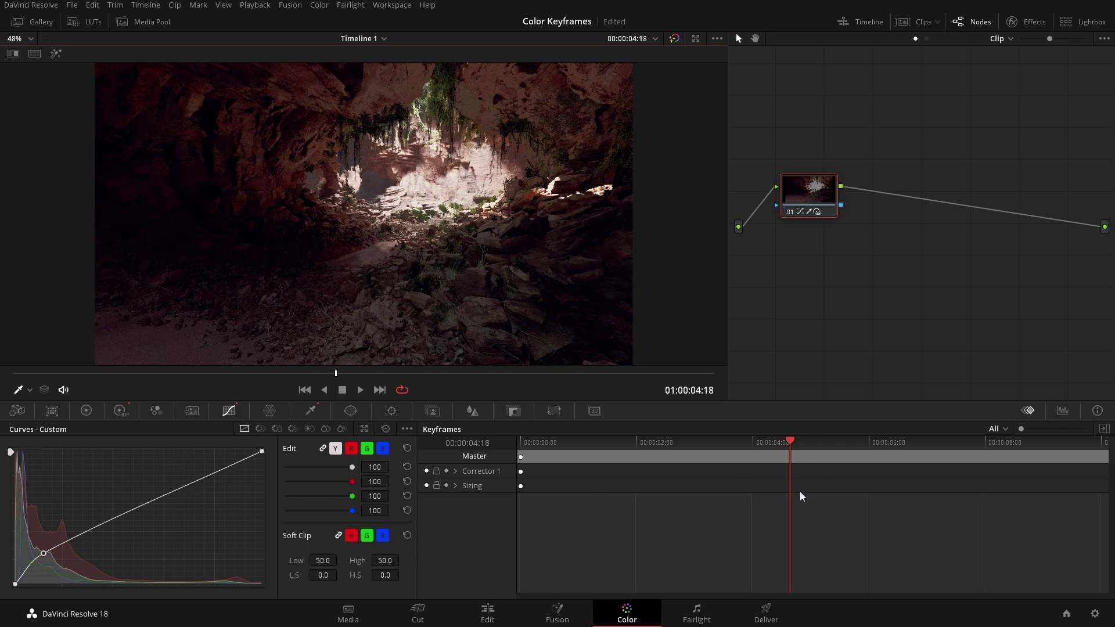
{"action": "left_click_drag", "start_coordinate": [790, 452], "coordinate": [1106, 459]}
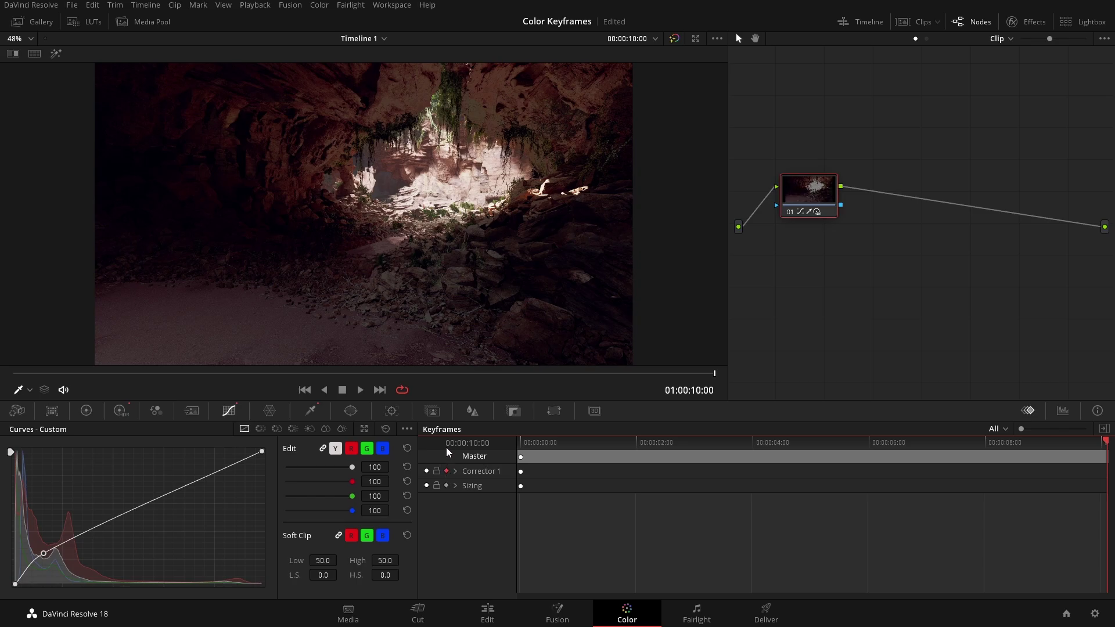
{"action": "left_click", "coordinate": [514, 411]}
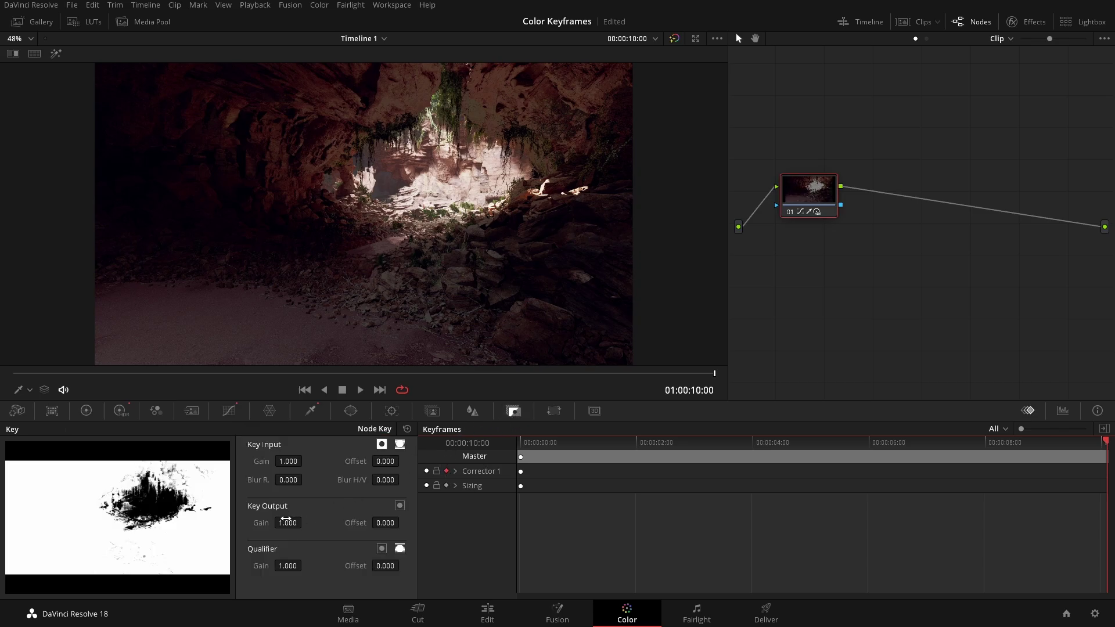
{"action": "left_click_drag", "start_coordinate": [287, 522], "coordinate": [296, 525]}
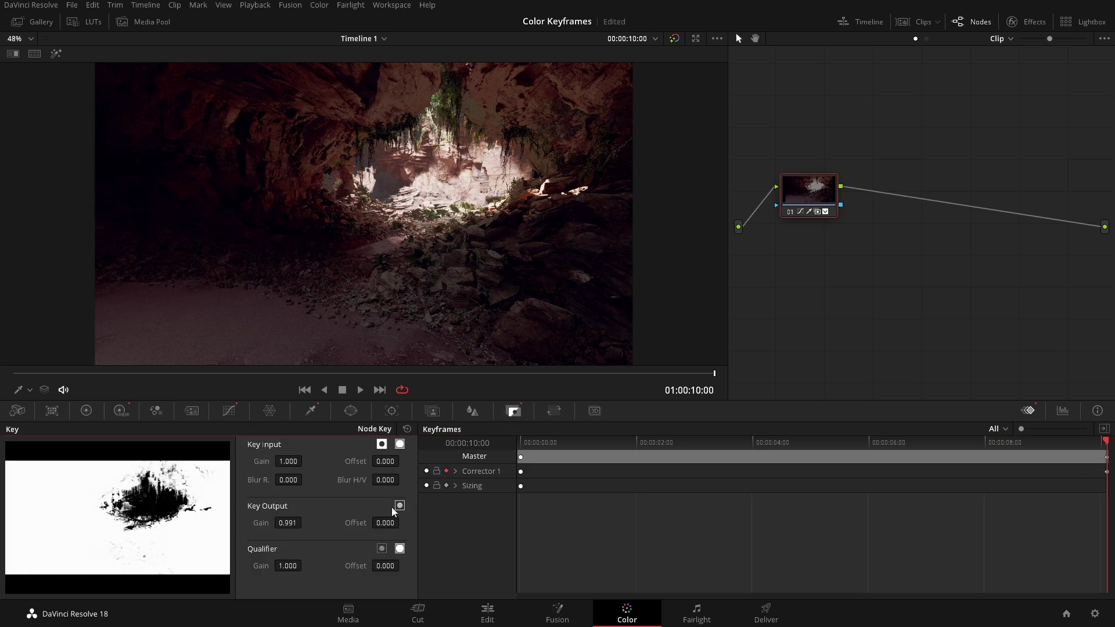
{"action": "double_click", "coordinate": [282, 524]}
{"action": "type", "text": "1"}
{"action": "key", "text": "Return"}
Step: Keyframe the Key Output gain at 0 at the start of the clip, 00:00:00:00
{"action": "left_click", "coordinate": [516, 460]}
{"action": "left_click", "coordinate": [282, 523]}
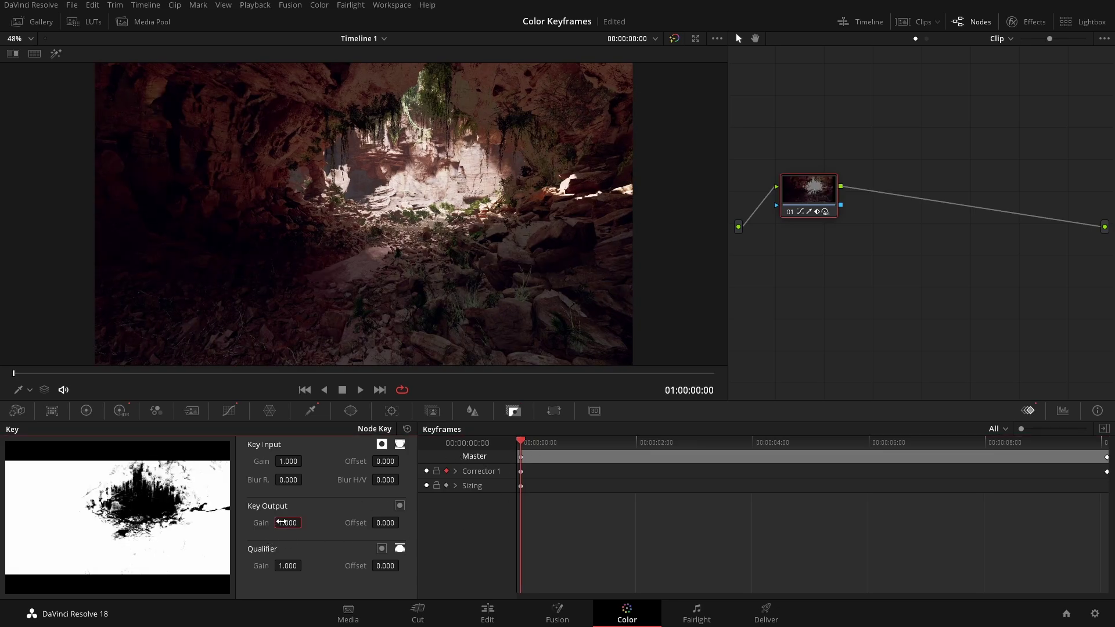
{"action": "type", "text": "0"}
{"action": "key", "text": "Return"}
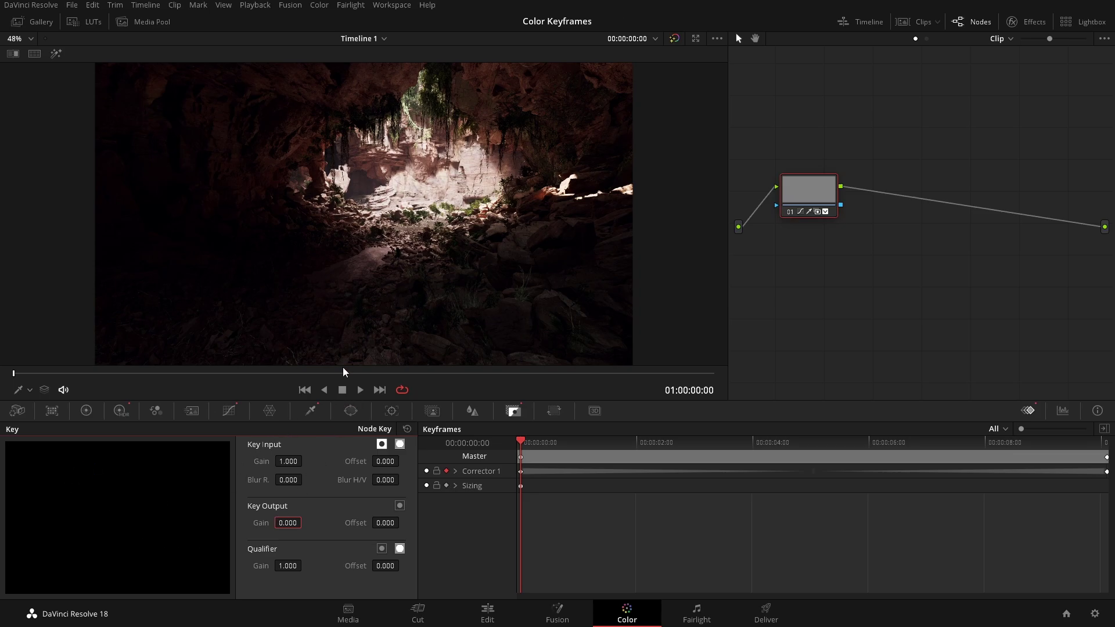
Step: Review the animated exposure change by scrubbing the clip and playing it full screen from the start
{"action": "left_click_drag", "start_coordinate": [337, 374], "coordinate": [1001, 393]}
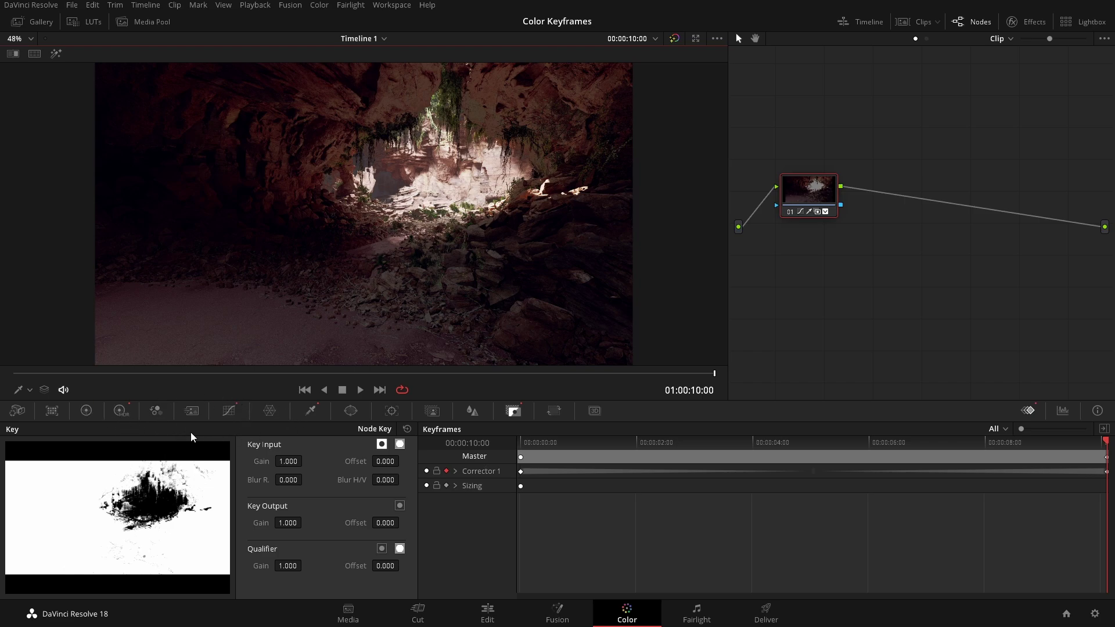
{"action": "left_click", "coordinate": [304, 389]}
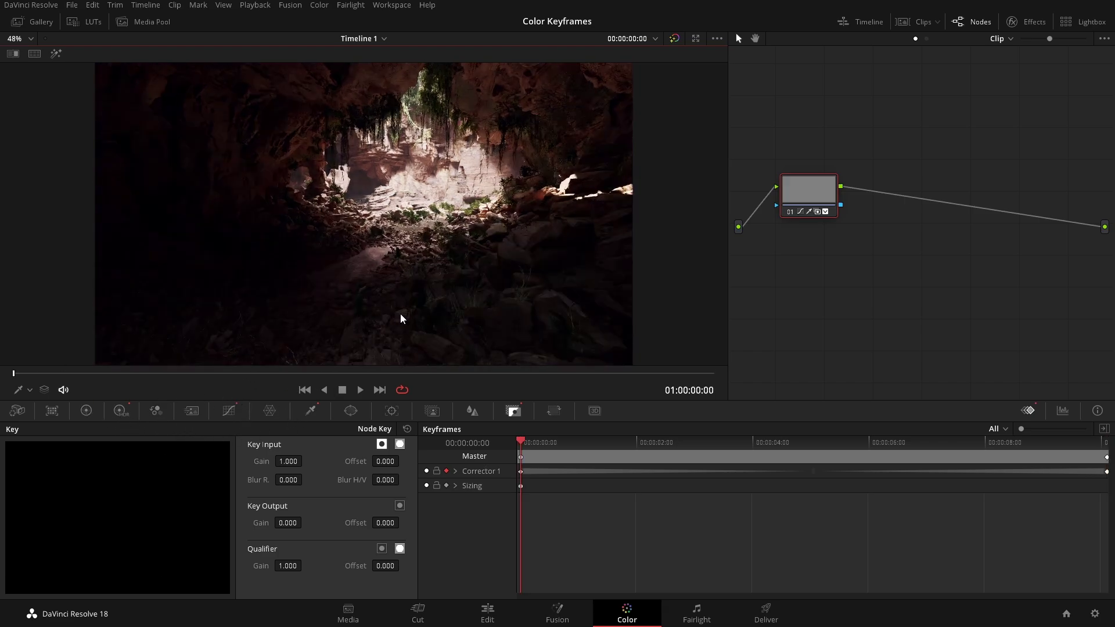
{"action": "key", "text": "ctrl+f"}
{"action": "key", "text": "space"}
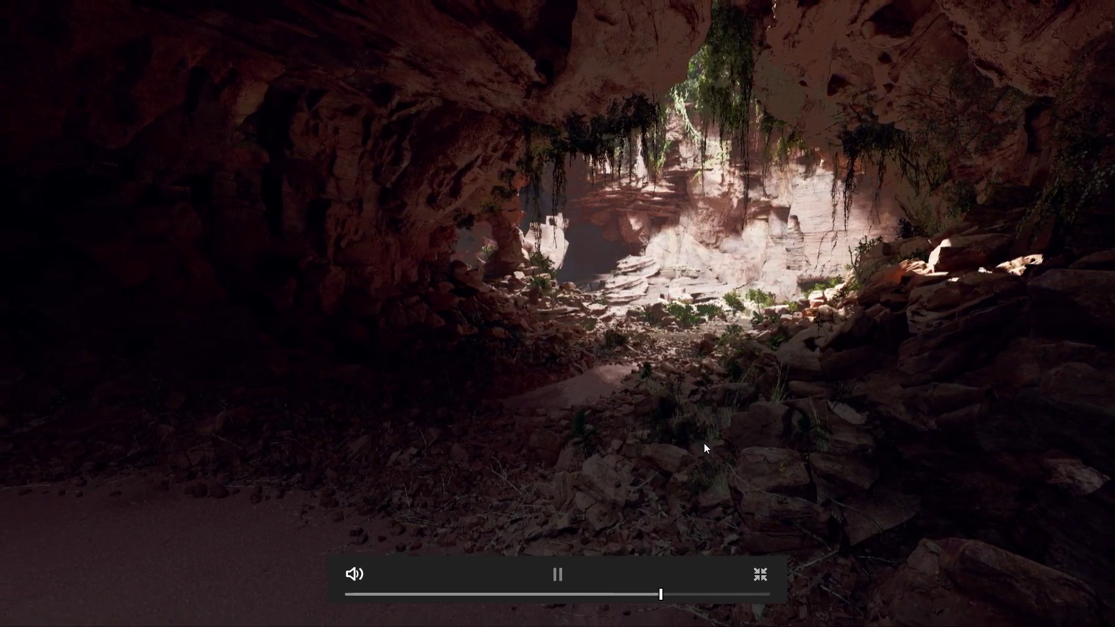
{"action": "key", "text": "space"}
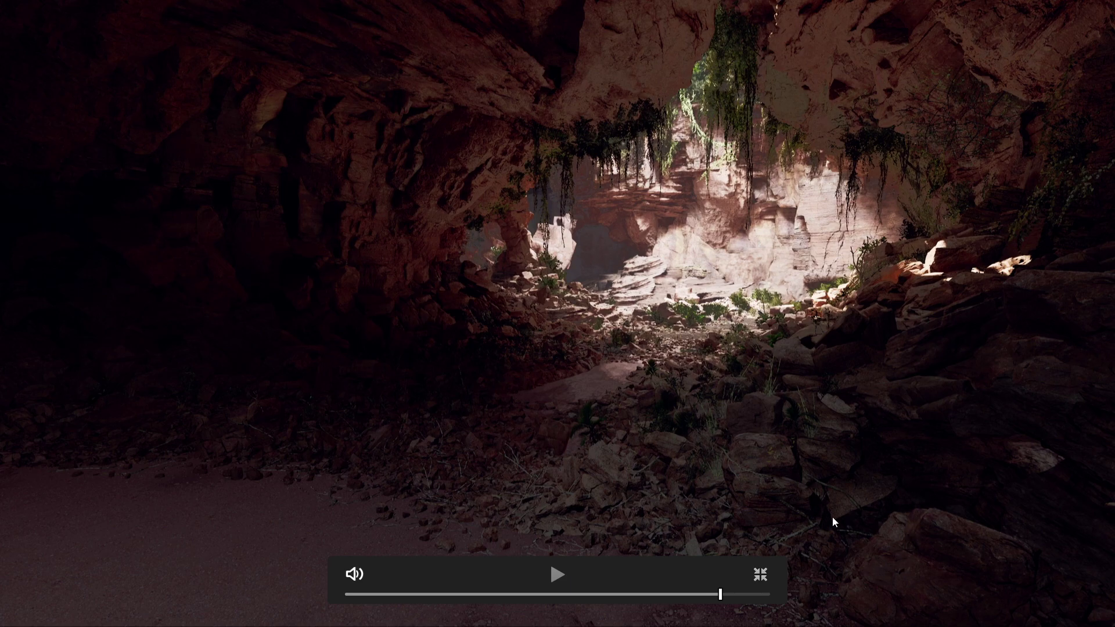
{"action": "left_click", "coordinate": [762, 575]}
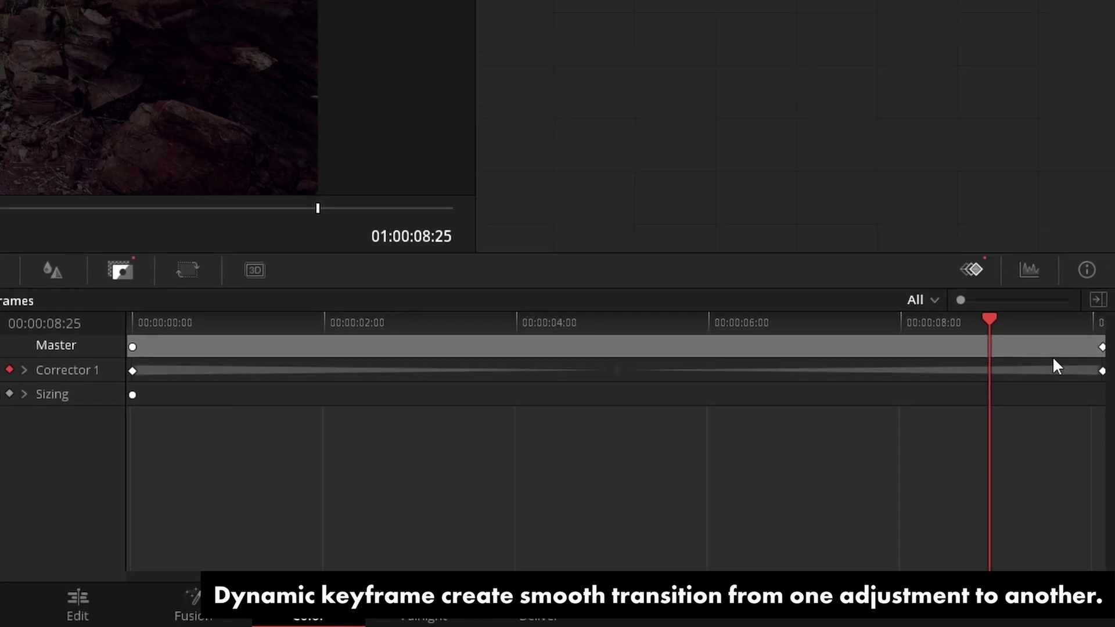
Step: Move Corrector 1's last keyframe back to about 00:00:07:20, and keyframe the Key Output gain at 1.049 at 00:00:07:27
{"action": "left_click_drag", "start_coordinate": [1102, 403], "coordinate": [858, 416]}
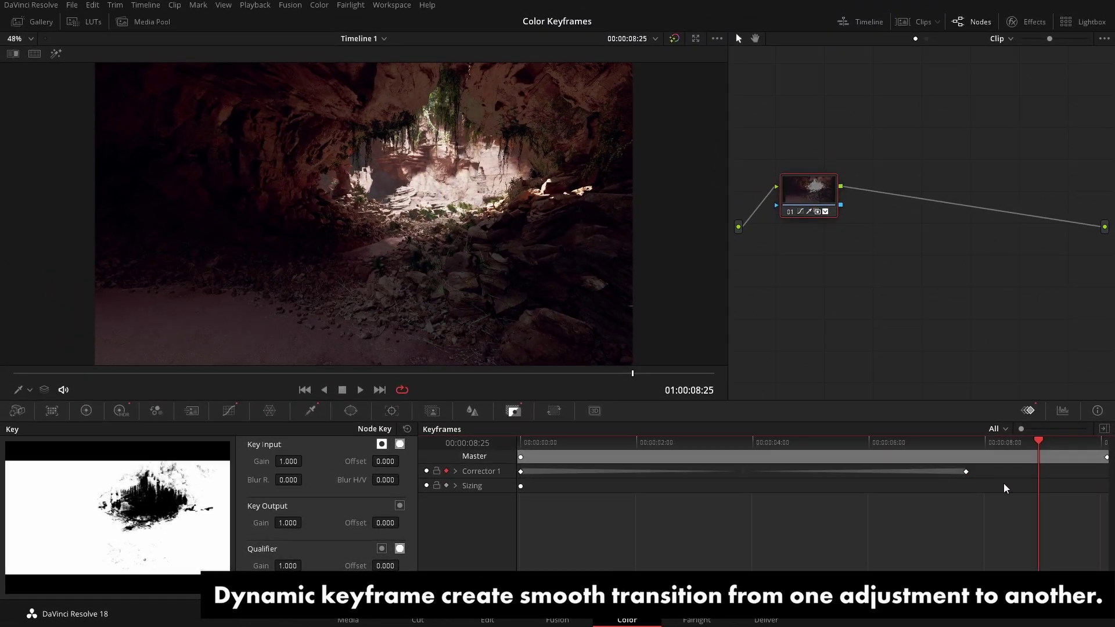
{"action": "left_click_drag", "start_coordinate": [1016, 444], "coordinate": [985, 450]}
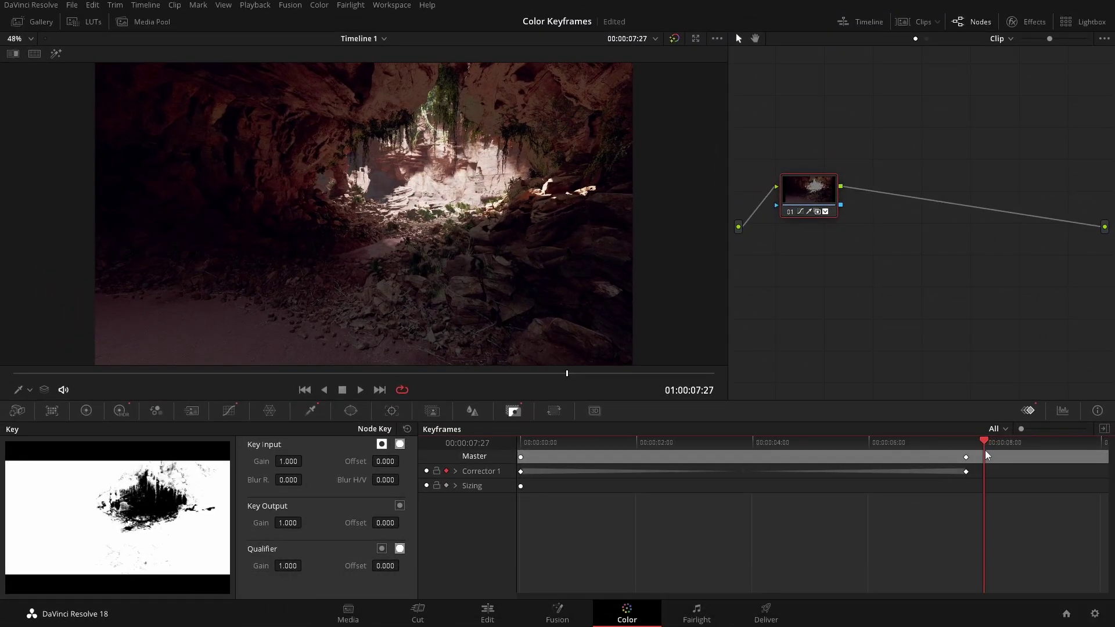
{"action": "right_click", "coordinate": [986, 472]}
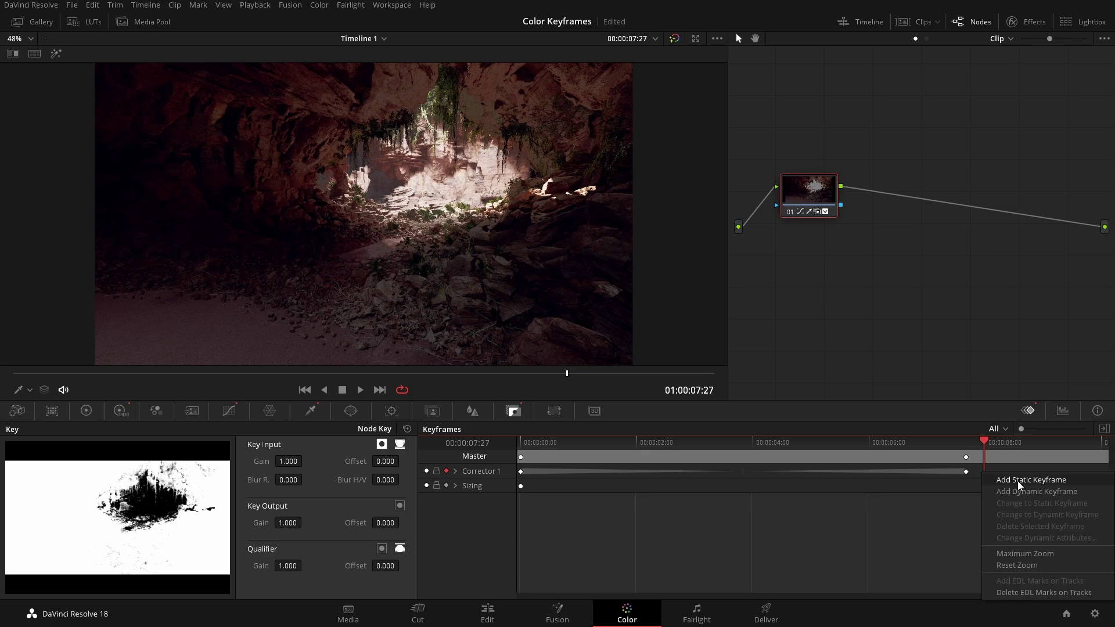
{"action": "mouse_move", "coordinate": [286, 523]}
{"action": "left_mouse_down"}
{"action": "mouse_move", "coordinate": [305, 522]}
{"action": "mouse_move", "coordinate": [286, 525]}
{"action": "left_mouse_up"}
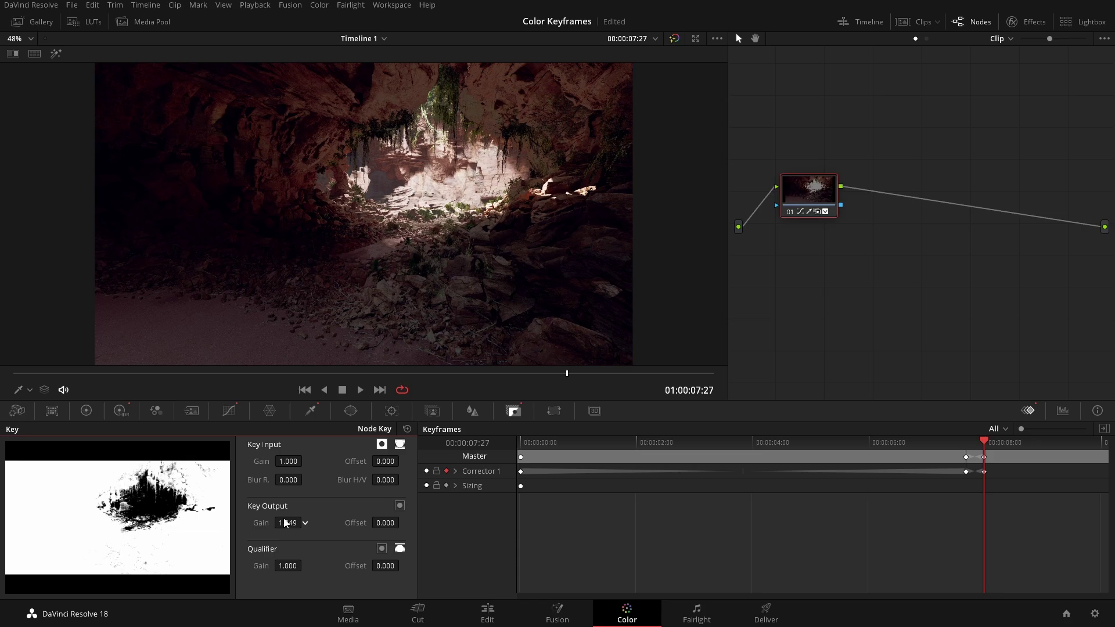
Step: Change Corrector 1's keyframe at 00:00:07:27 to a static keyframe
{"action": "left_click_drag", "start_coordinate": [985, 446], "coordinate": [1001, 446]}
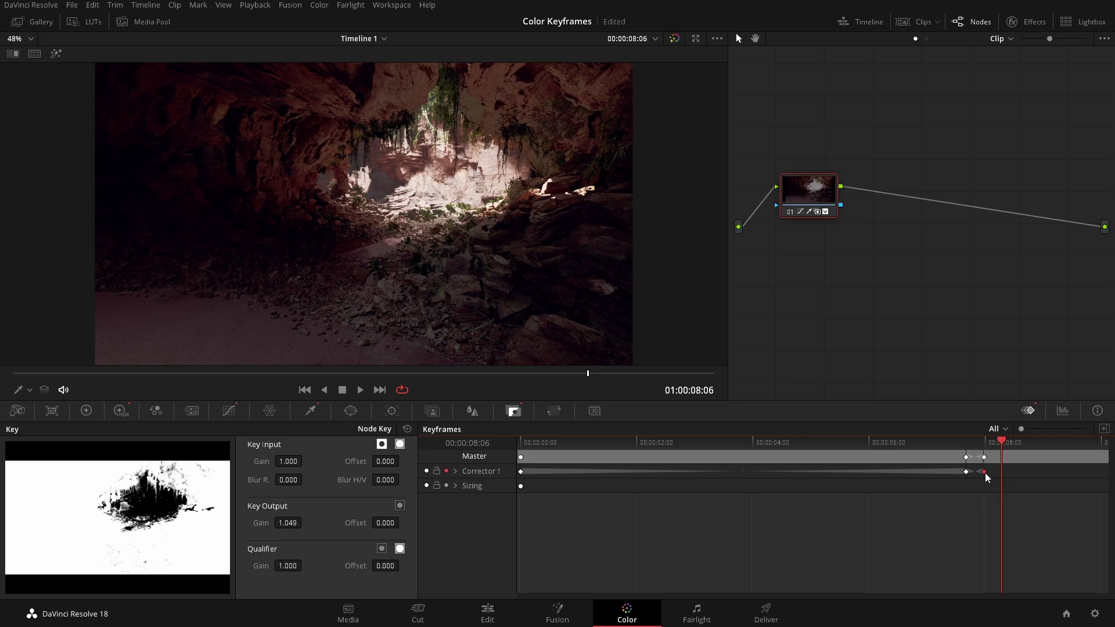
{"action": "right_click", "coordinate": [984, 472]}
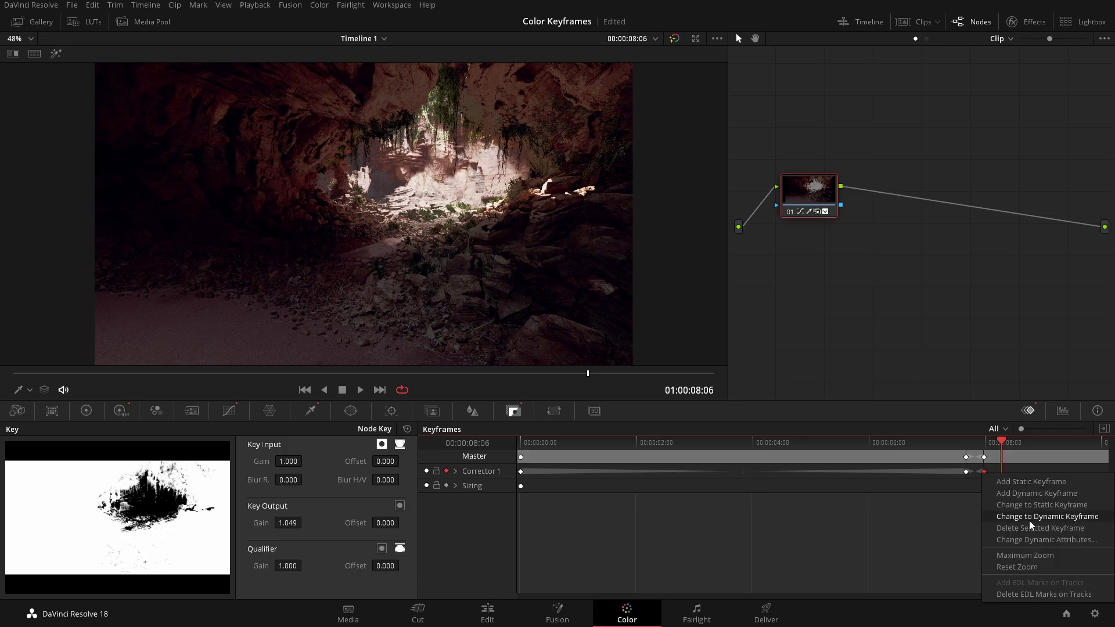
{"action": "left_click", "coordinate": [1054, 507]}
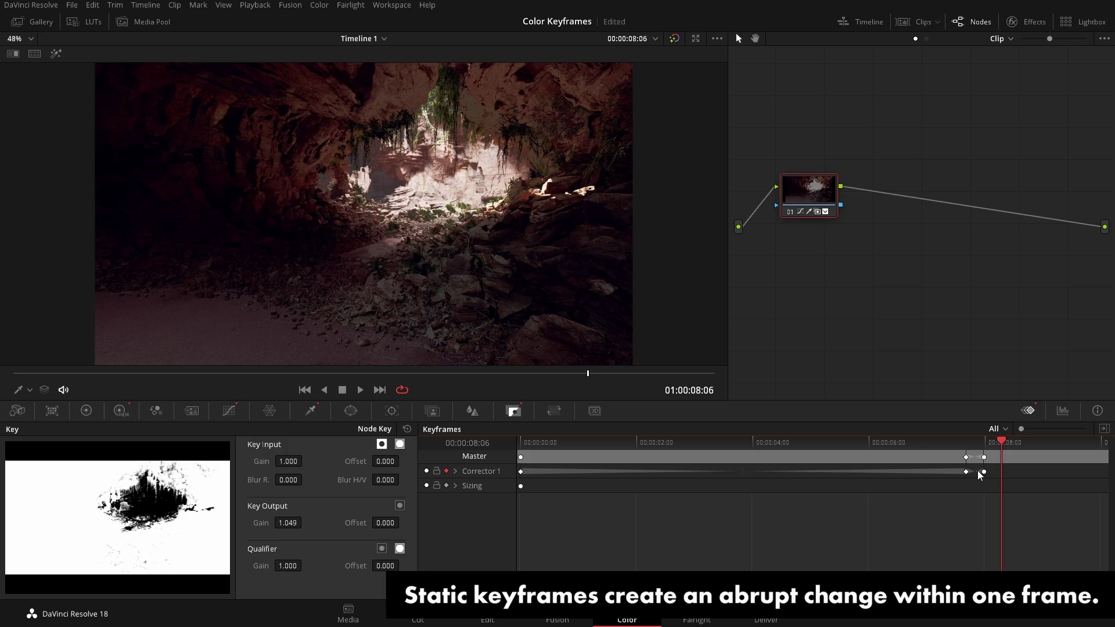
Step: Add a dynamic keyframe to Corrector 1 at 00:00:08:03 and set its Key Output gain to 0
{"action": "left_click", "coordinate": [997, 442]}
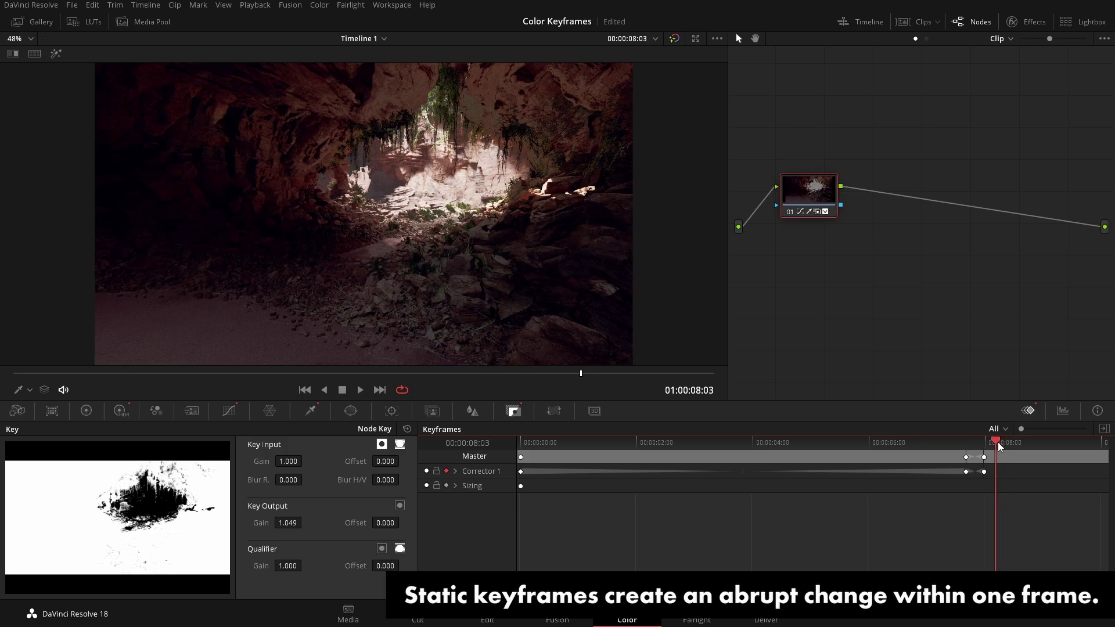
{"action": "right_click", "coordinate": [999, 472]}
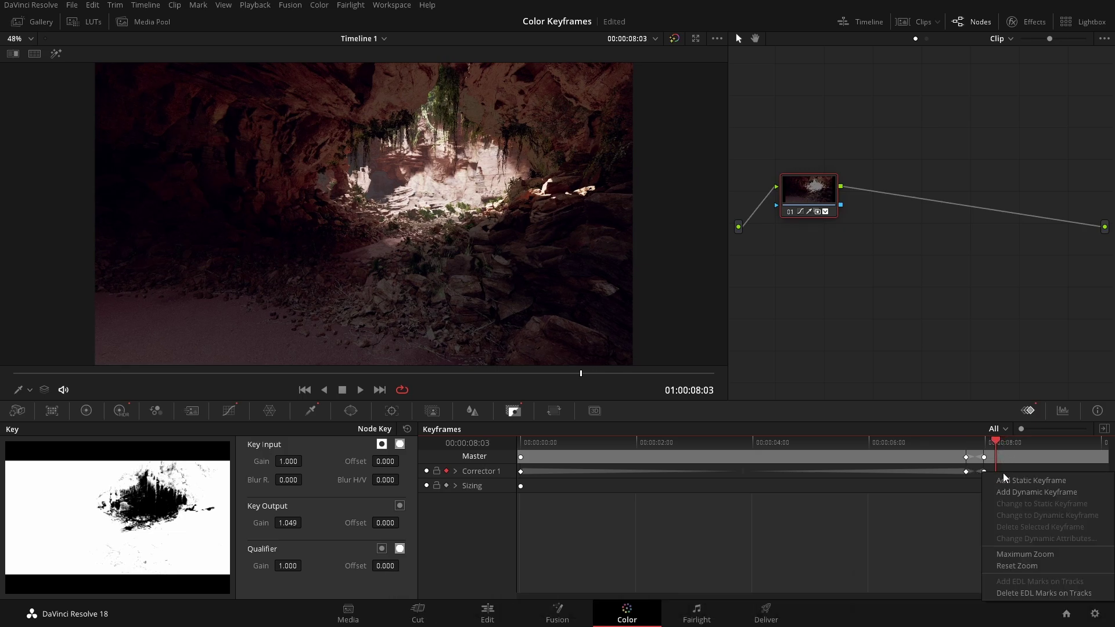
{"action": "left_click", "coordinate": [1032, 488]}
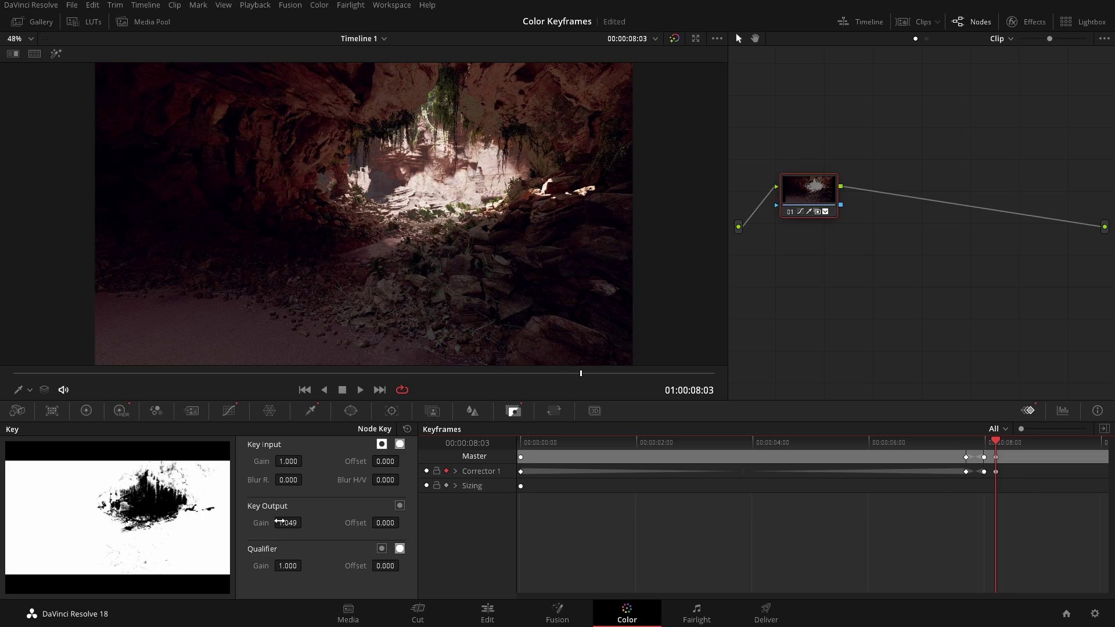
{"action": "left_click_drag", "start_coordinate": [288, 522], "coordinate": [221, 522]}
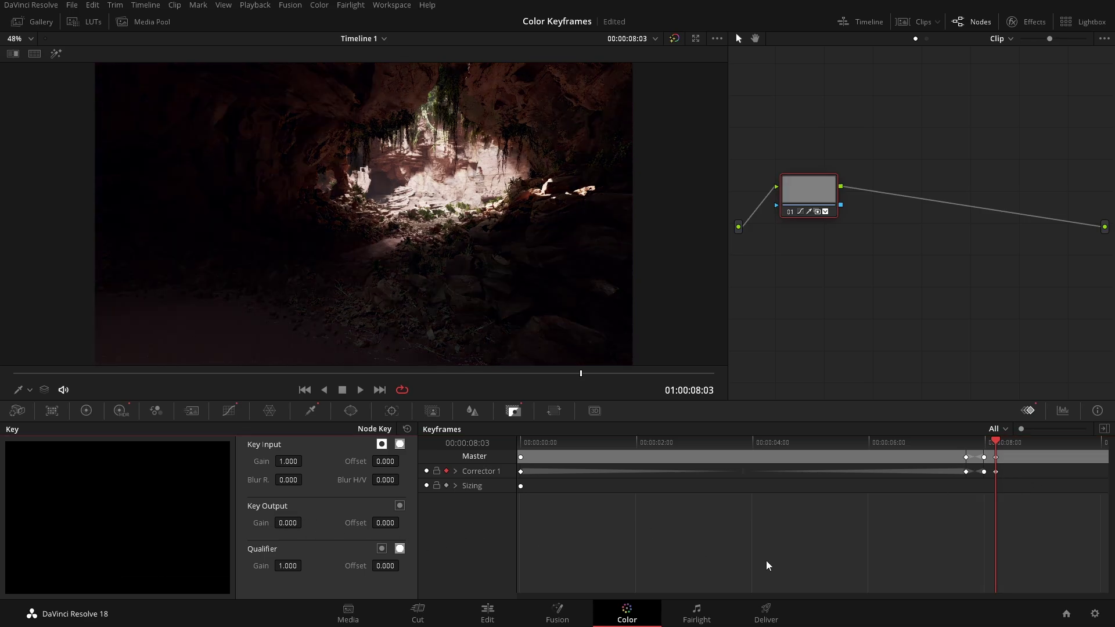
Step: Play the clip across the closely spaced Corrector 1 keyframes around 00:00:08:00 to review the exposure change
{"action": "left_click_drag", "start_coordinate": [995, 444], "coordinate": [985, 487]}
{"action": "key", "text": "space"}
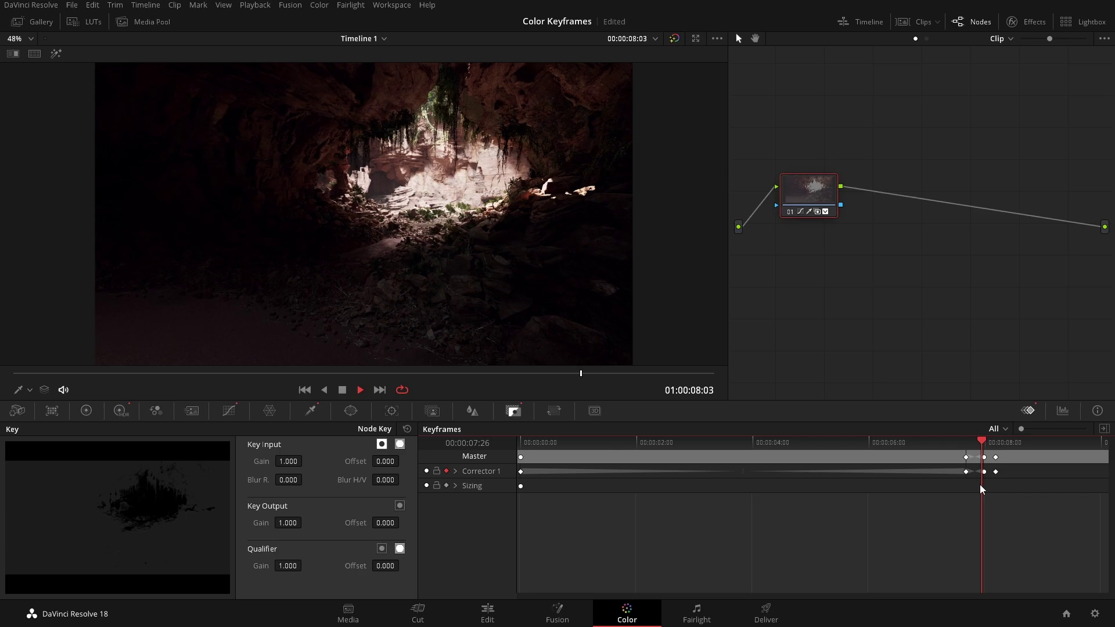
{"action": "left_click_drag", "start_coordinate": [1006, 448], "coordinate": [969, 448]}
{"action": "key", "text": "space"}
Step: Reset the Key Output gain to 1 at the 00:00:07:27 keyframe and save the project
{"action": "key", "text": "bracketright"}
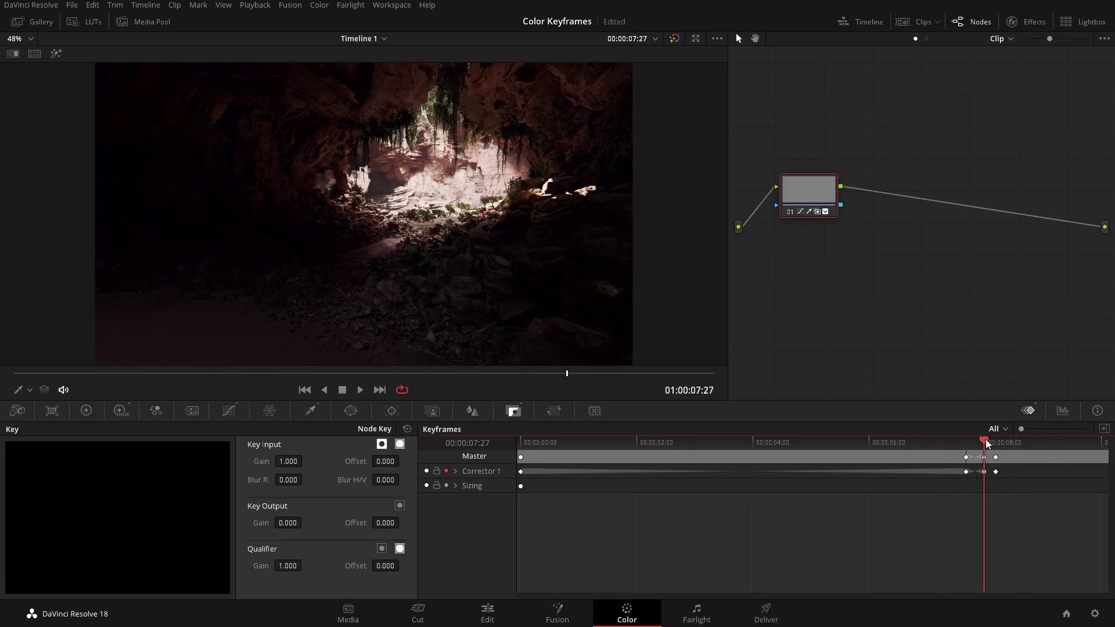
{"action": "double_click", "coordinate": [284, 522]}
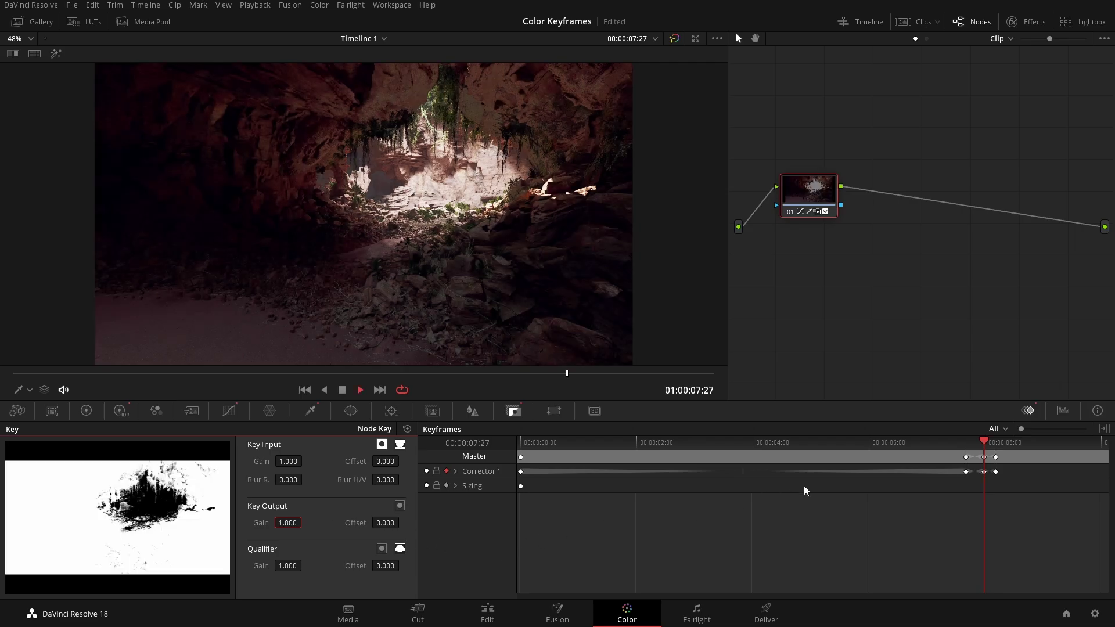
{"action": "key", "text": "space"}
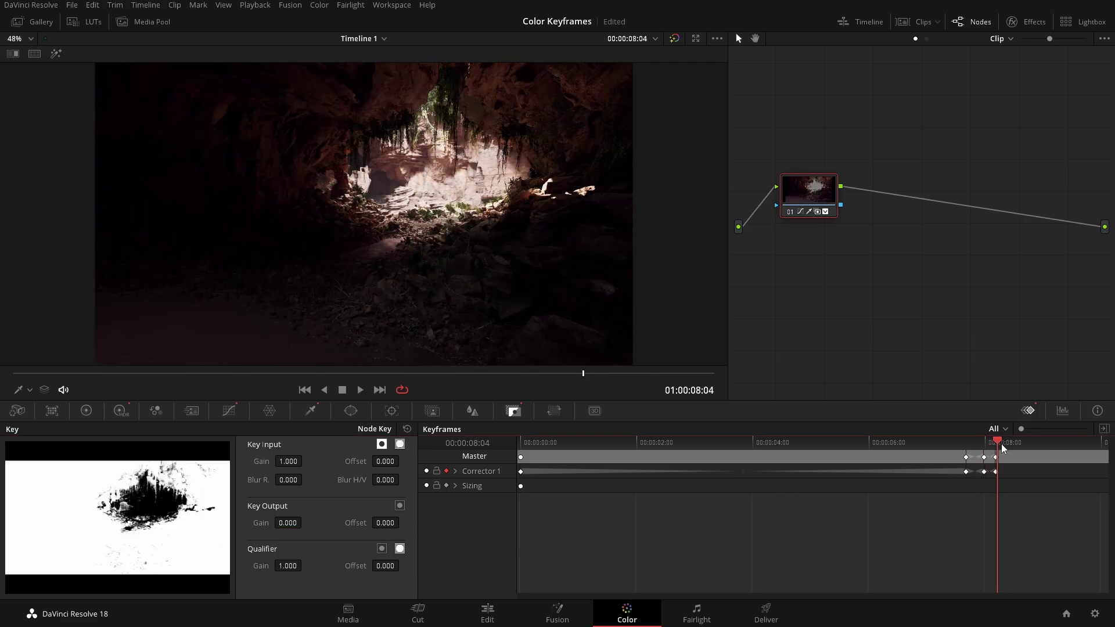
{"action": "left_click", "coordinate": [995, 444]}
{"action": "mouse_move", "coordinate": [998, 446]}
{"action": "left_mouse_down"}
{"action": "mouse_move", "coordinate": [989, 453]}
{"action": "mouse_move", "coordinate": [1012, 458]}
{"action": "left_mouse_up"}
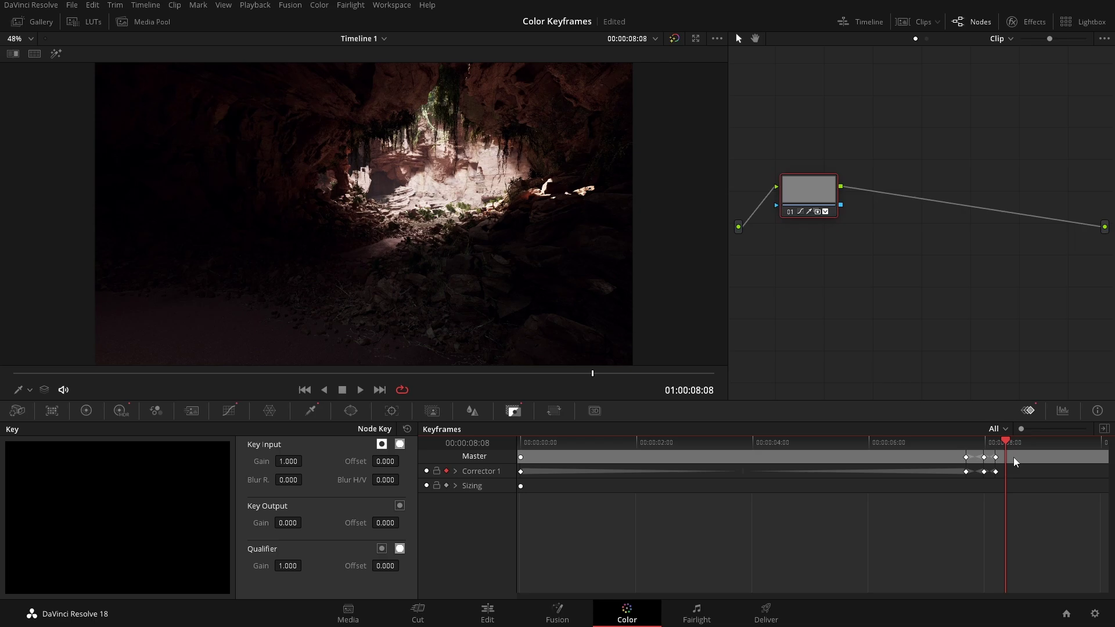
{"action": "key", "text": "ctrl+s"}
Step: Examine the dissolve curve in the dynamic attributes of Corrector 1's keyframe at about 00:00:07:20, leaving it unchanged
{"action": "left_click_drag", "start_coordinate": [395, 373], "coordinate": [635, 383]}
{"action": "right_click", "coordinate": [967, 473]}
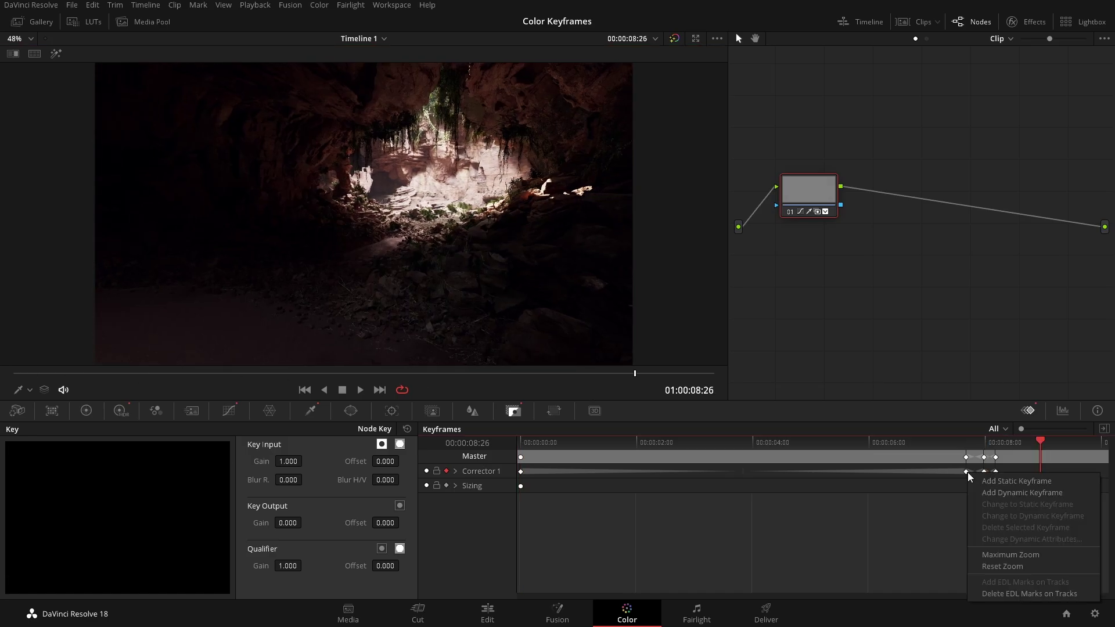
{"action": "left_click", "coordinate": [967, 473]}
{"action": "right_click", "coordinate": [967, 473]}
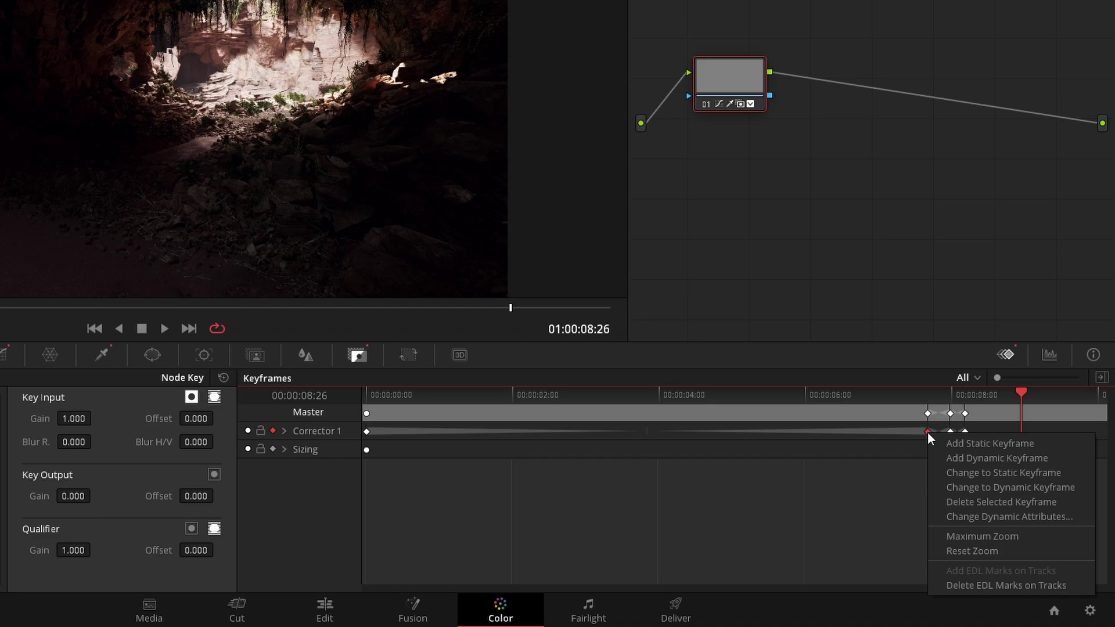
{"action": "left_click", "coordinate": [969, 515]}
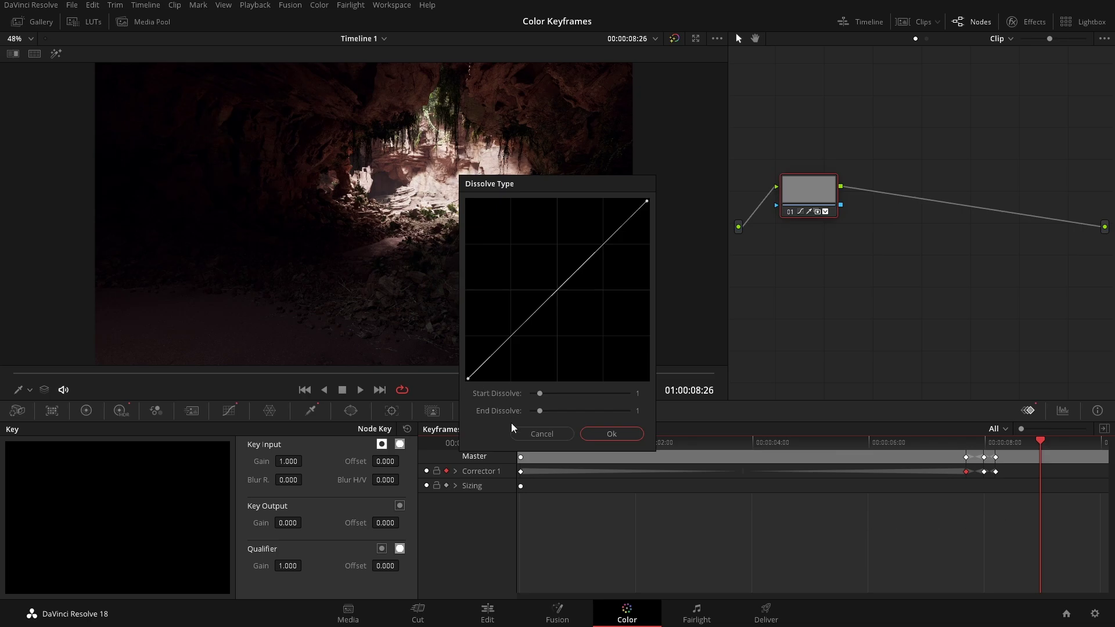
{"action": "left_click", "coordinate": [533, 437]}
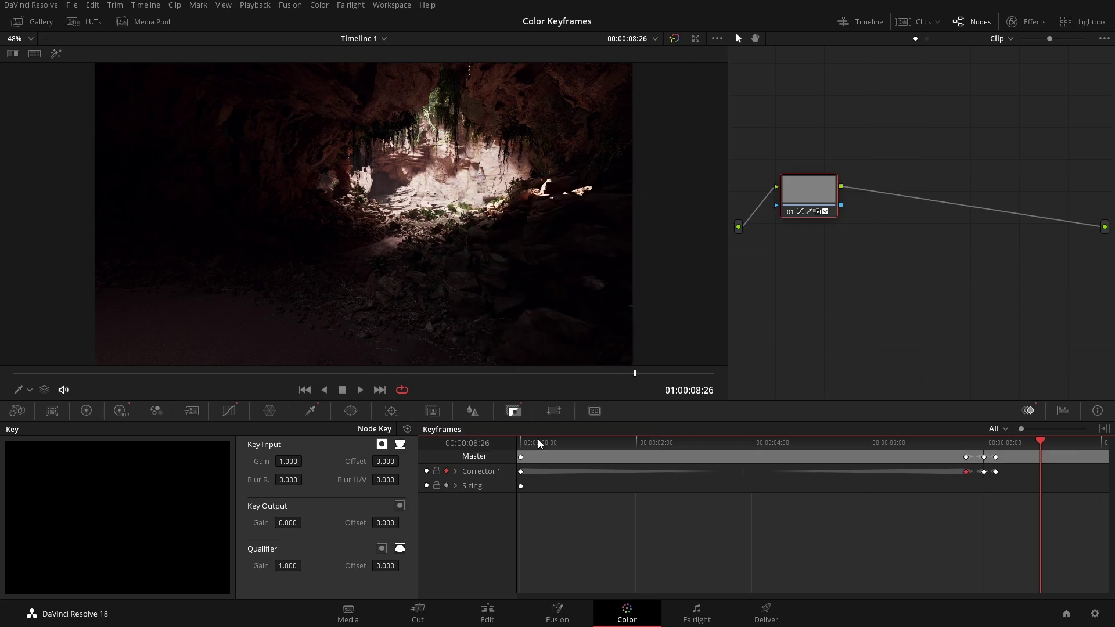
Step: Add five serial nodes, 02 through 06, after node 01
{"action": "key", "text": "alt+s"}
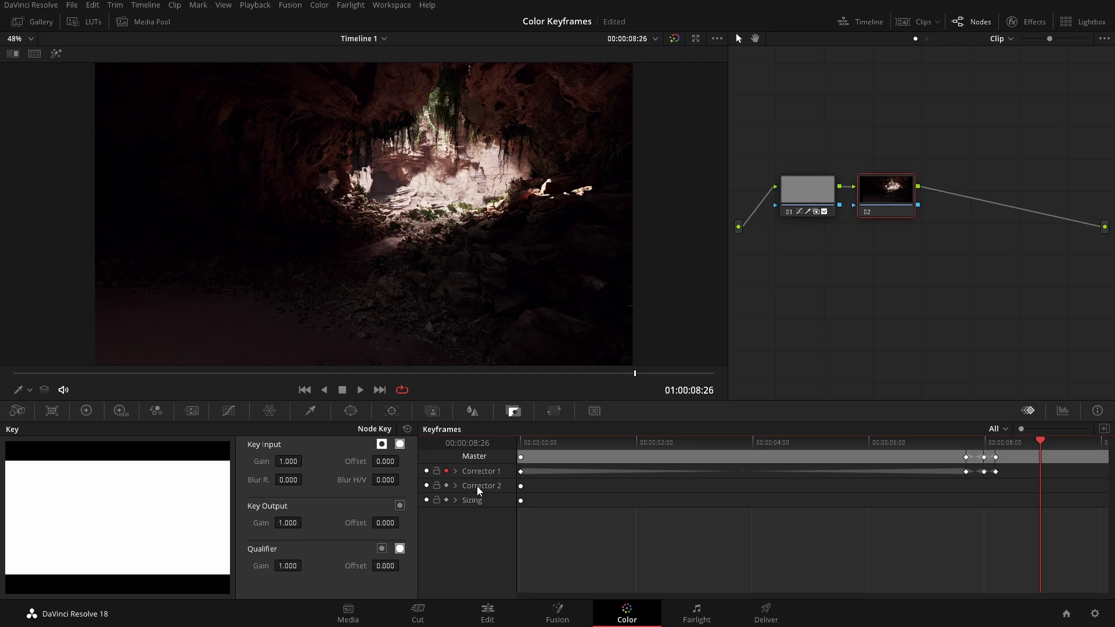
{"action": "key", "text": "alt+s"}
{"action": "key", "text": "alt+s"}
{"action": "key", "text": "alt+s"}
{"action": "key", "text": "alt+s"}
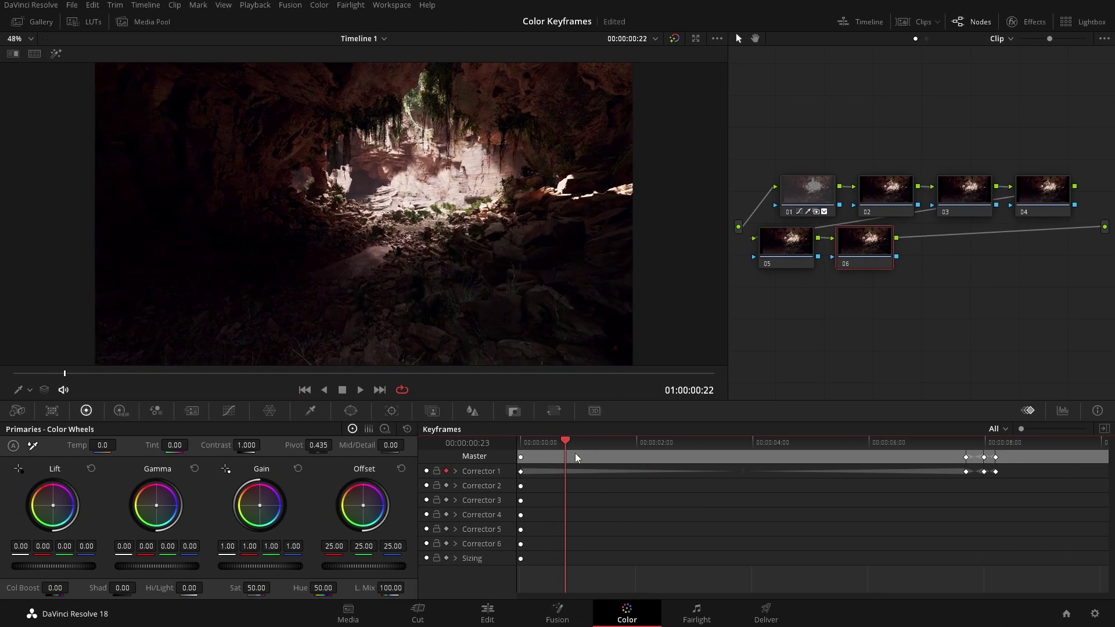
Step: On node 01, keyframe the HDR Light wheel at X 0.11, Y -0.06 at 00:00:01:04
{"action": "mouse_move", "coordinate": [575, 453]}
{"action": "left_mouse_down"}
{"action": "mouse_move", "coordinate": [656, 455]}
{"action": "mouse_move", "coordinate": [569, 459]}
{"action": "left_mouse_up"}
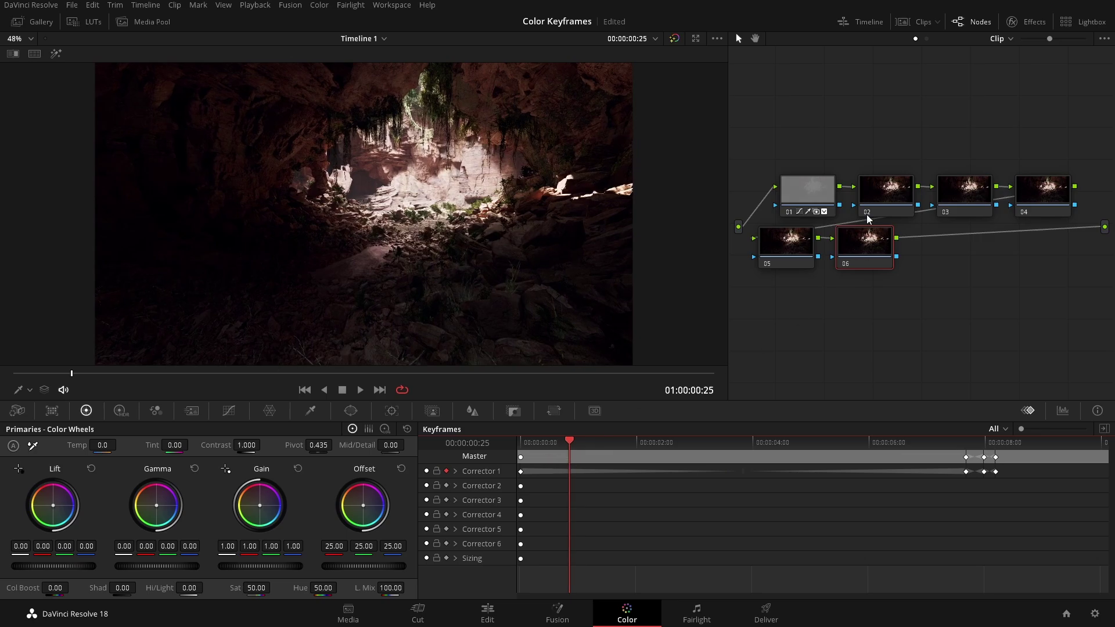
{"action": "left_click", "coordinate": [813, 187]}
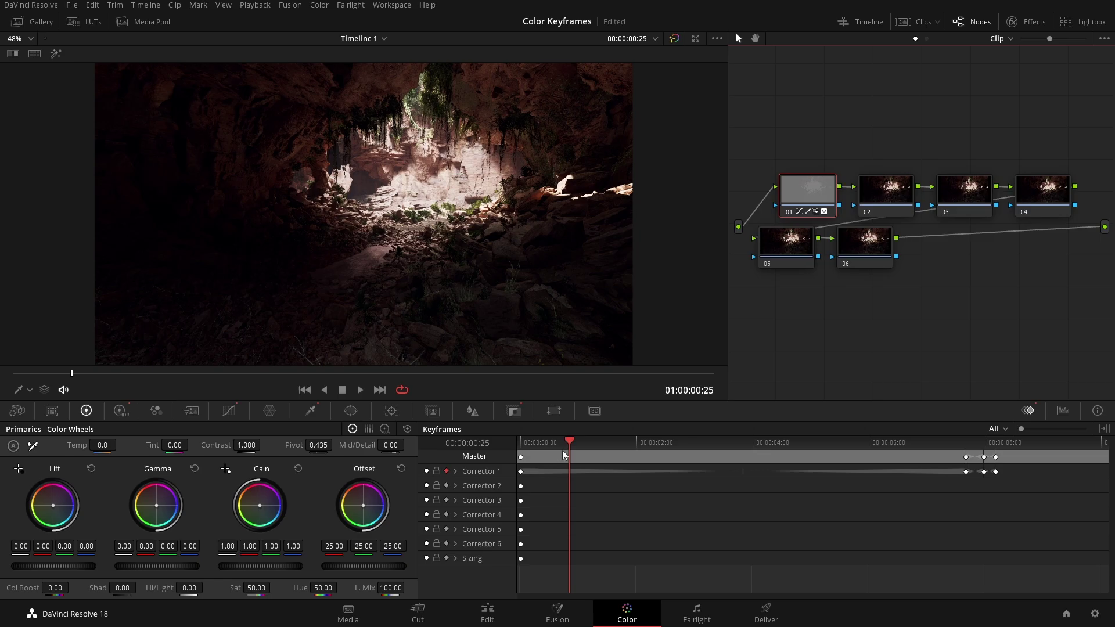
{"action": "left_click_drag", "start_coordinate": [569, 441], "coordinate": [587, 441]}
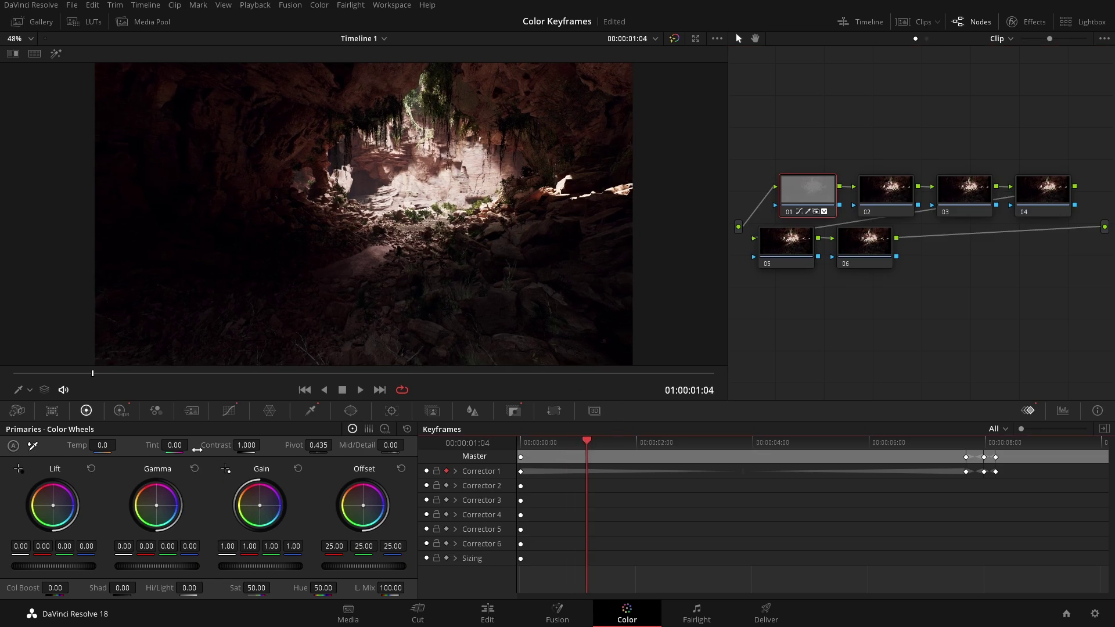
{"action": "left_click", "coordinate": [119, 412]}
{"action": "left_click_drag", "start_coordinate": [259, 500], "coordinate": [264, 507]}
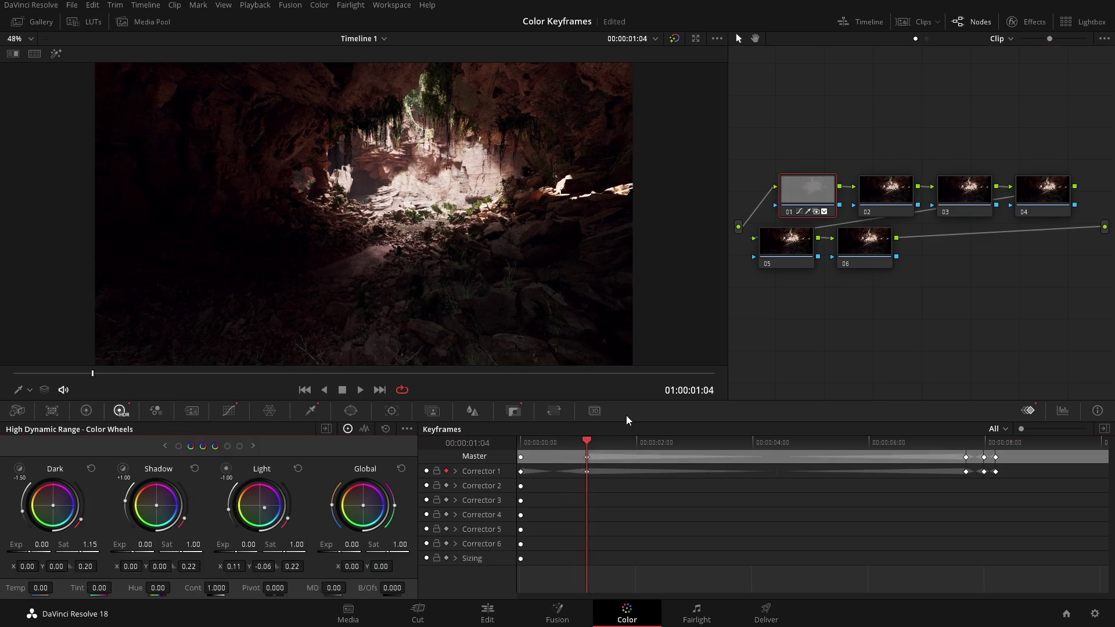
Step: Keyframe the HDR Shadow wheel at X -0.11, Y 0.08 at 00:00:02:07 and the Global wheel at X -0.07, Y -0.05 at 00:00:03:01
{"action": "left_click_drag", "start_coordinate": [588, 443], "coordinate": [653, 443]}
{"action": "left_click_drag", "start_coordinate": [149, 496], "coordinate": [145, 492]}
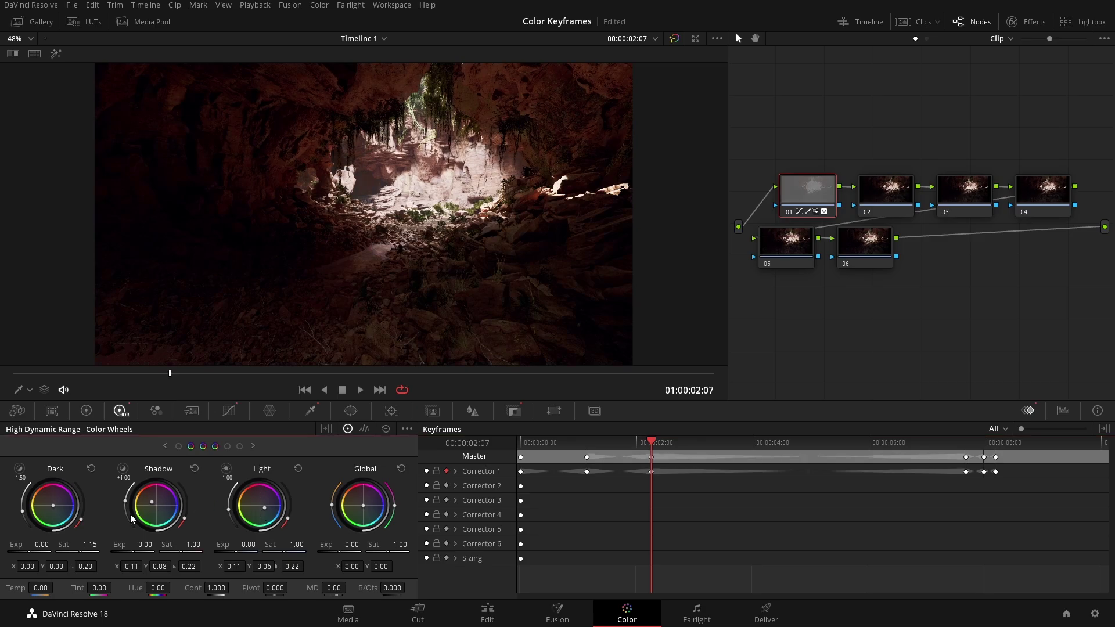
{"action": "left_click", "coordinate": [698, 442]}
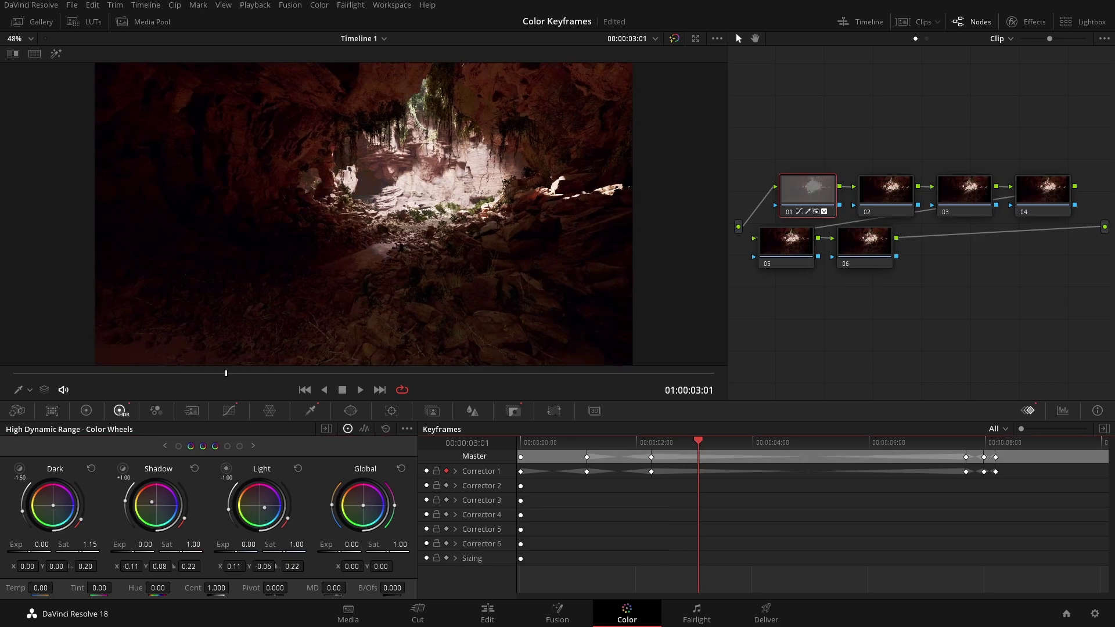
{"action": "left_click_drag", "start_coordinate": [365, 512], "coordinate": [362, 516]}
{"action": "left_click_drag", "start_coordinate": [685, 445], "coordinate": [513, 458]}
{"action": "key", "text": "space"}
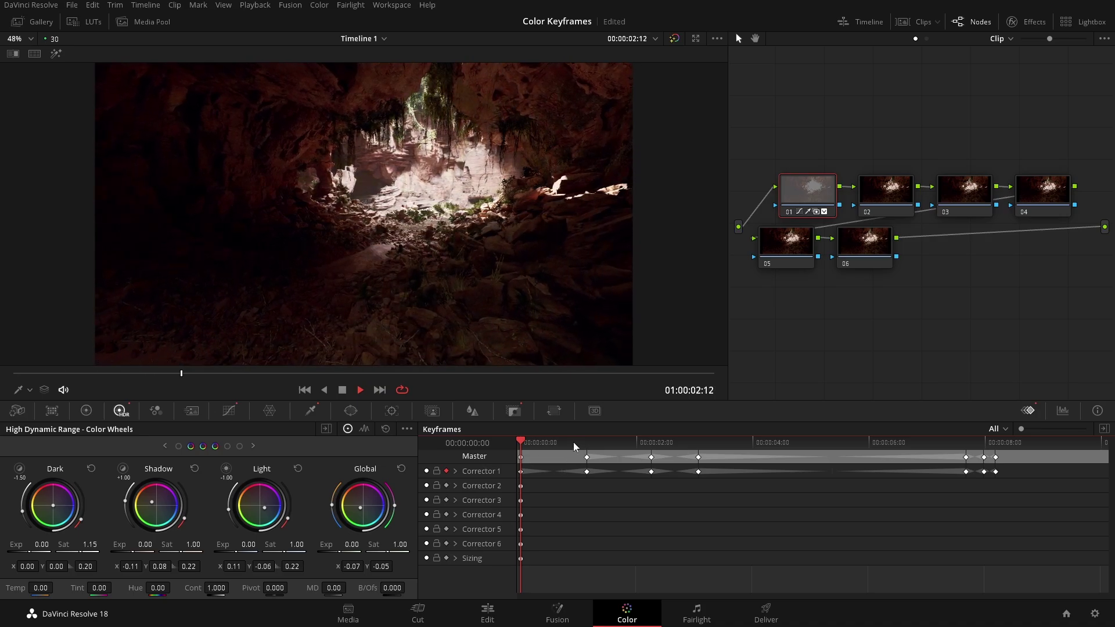
Step: Keyframe node 01's primaries Offset wheel toward blue at about 00:00:02:07 and toward magenta at 00:00:01:08
{"action": "left_click_drag", "start_coordinate": [630, 442], "coordinate": [652, 444]}
{"action": "left_click_drag", "start_coordinate": [366, 512], "coordinate": [381, 481]}
{"action": "left_click", "coordinate": [86, 411]}
{"action": "left_click", "coordinate": [595, 445]}
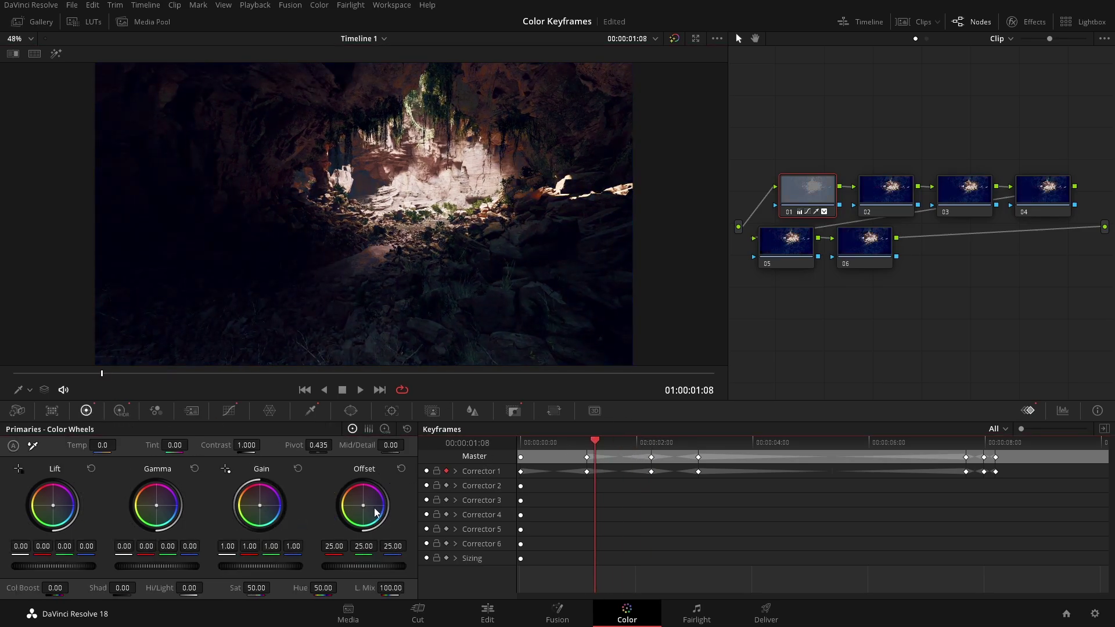
Step: Keyframe the Offset at red -1.26, green 42.18, blue -68.71 at 00:00:00:13, and play the clip from the start
{"action": "left_click", "coordinate": [545, 443]}
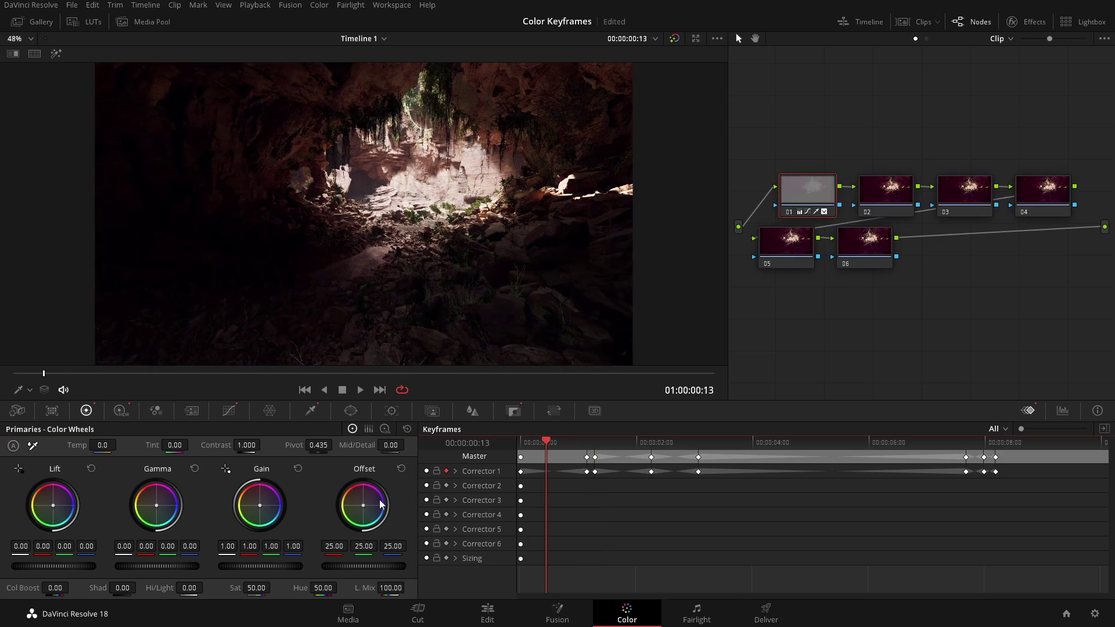
{"action": "left_click_drag", "start_coordinate": [361, 504], "coordinate": [344, 512]}
{"action": "left_click", "coordinate": [522, 448]}
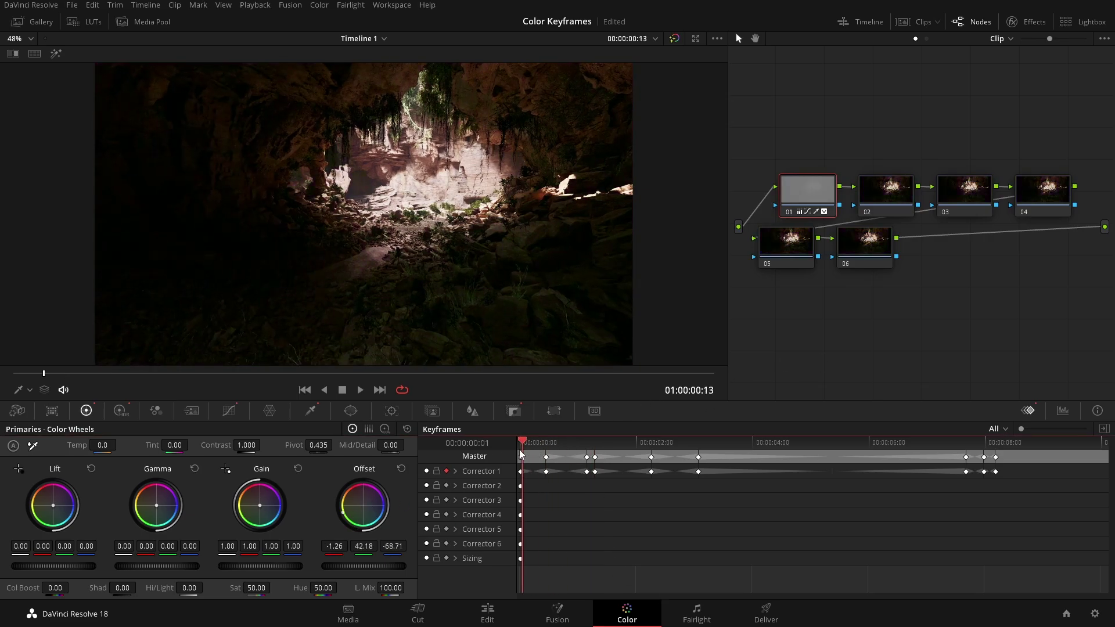
{"action": "key", "text": "space"}
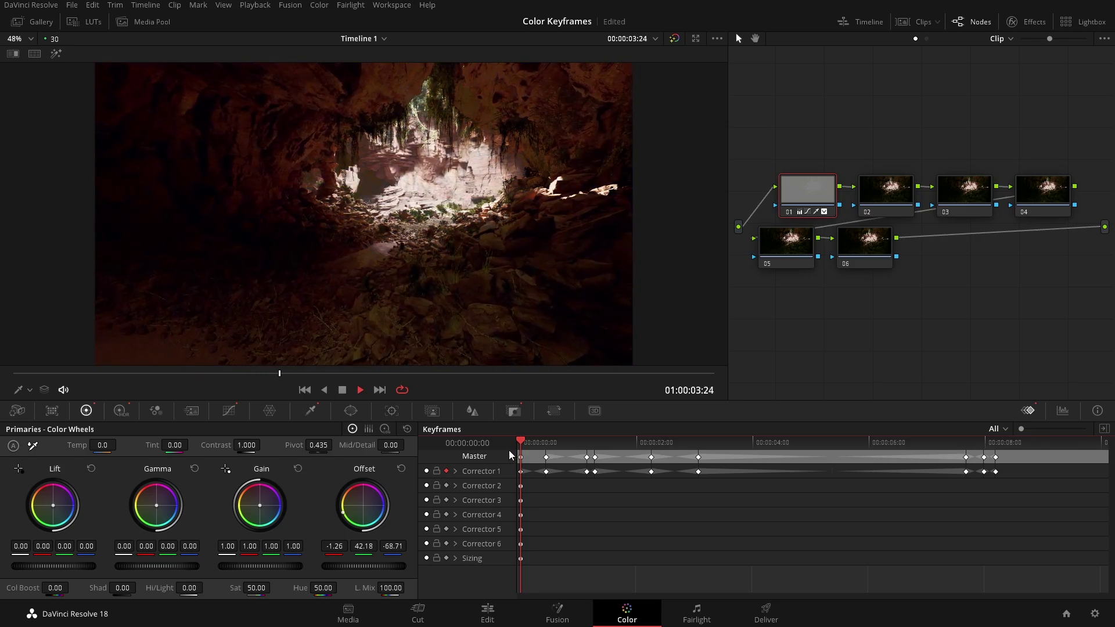
{"action": "key", "text": "space"}
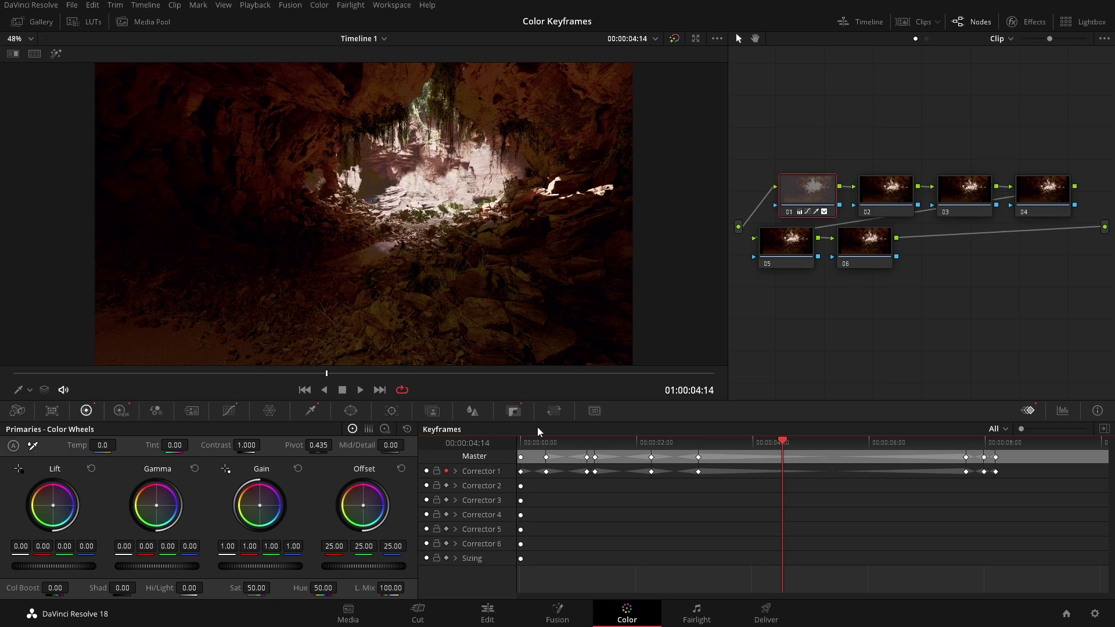
Step: Enable automatic keyframing for node 06's Corrector 6 track and keyframe an Offset color shift at about 00:00:03:18
{"action": "left_click", "coordinate": [849, 262]}
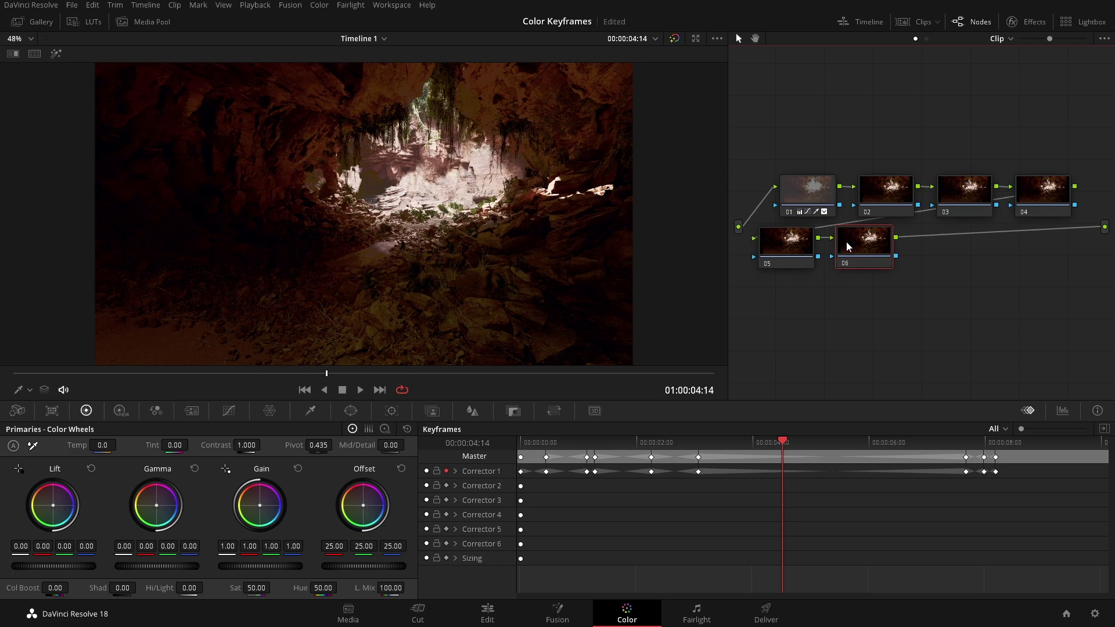
{"action": "left_click", "coordinate": [446, 544]}
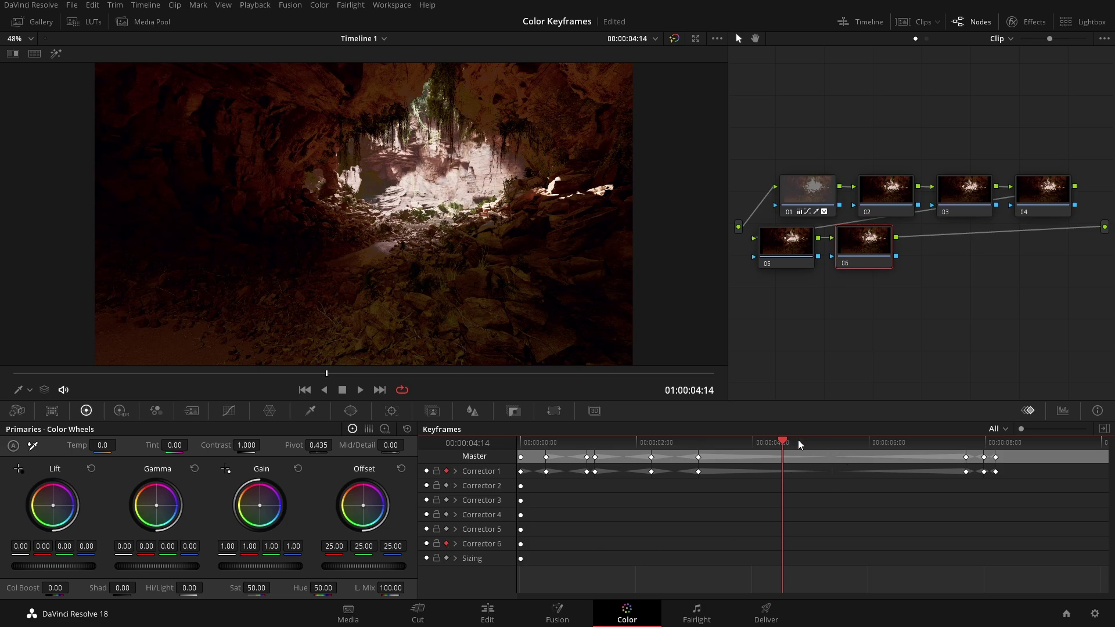
{"action": "left_click", "coordinate": [730, 442]}
{"action": "mouse_move", "coordinate": [350, 514]}
{"action": "left_mouse_down"}
{"action": "mouse_move", "coordinate": [359, 520]}
{"action": "mouse_move", "coordinate": [376, 493]}
{"action": "mouse_move", "coordinate": [355, 511]}
{"action": "left_mouse_up"}
Step: Keyframe node 06's Offset at about 00:00:05:11, and at red 9.01, green 31.88, blue 2.34 at 00:00:02:11
{"action": "left_click", "coordinate": [833, 442]}
{"action": "left_click", "coordinate": [716, 443]}
{"action": "left_click", "coordinate": [660, 443]}
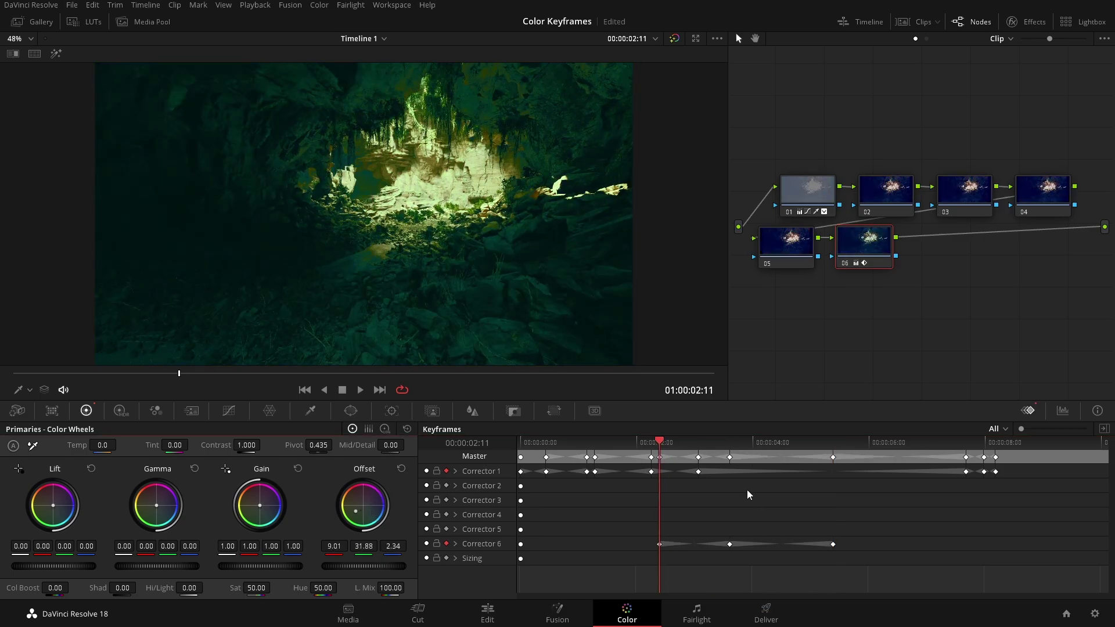